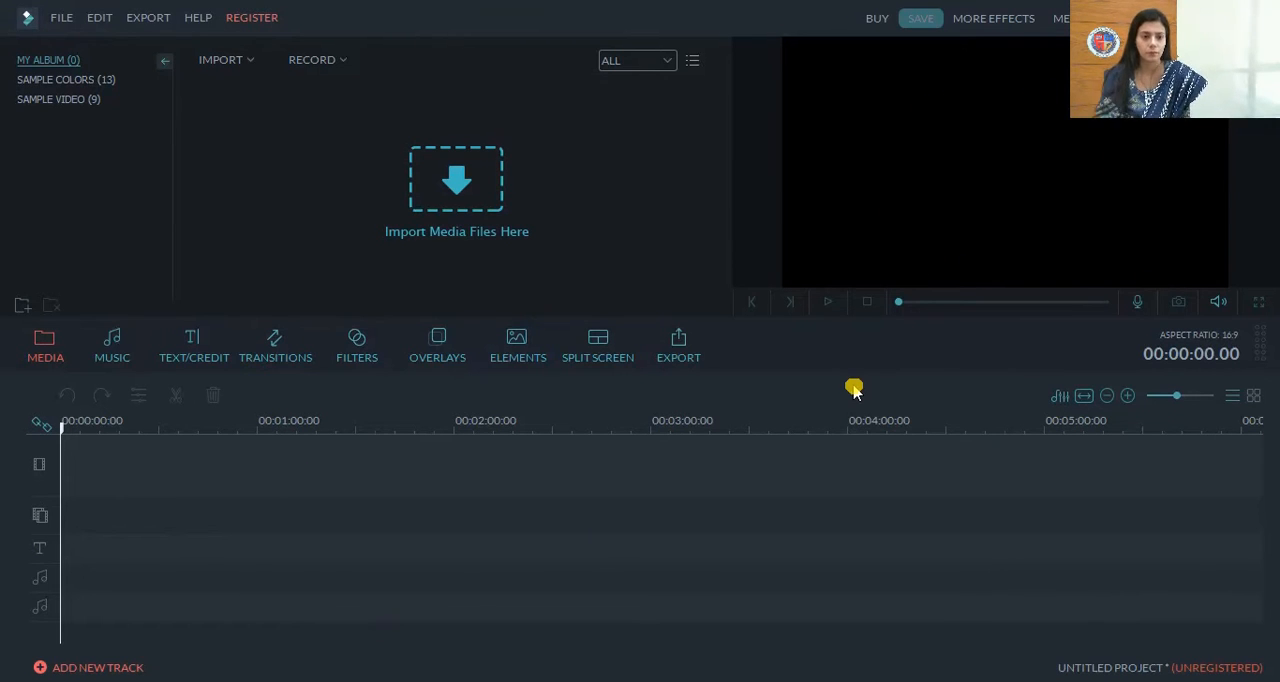
Import the "training" folder from the Desktop as a media folder into the album
left_click(66, 18)
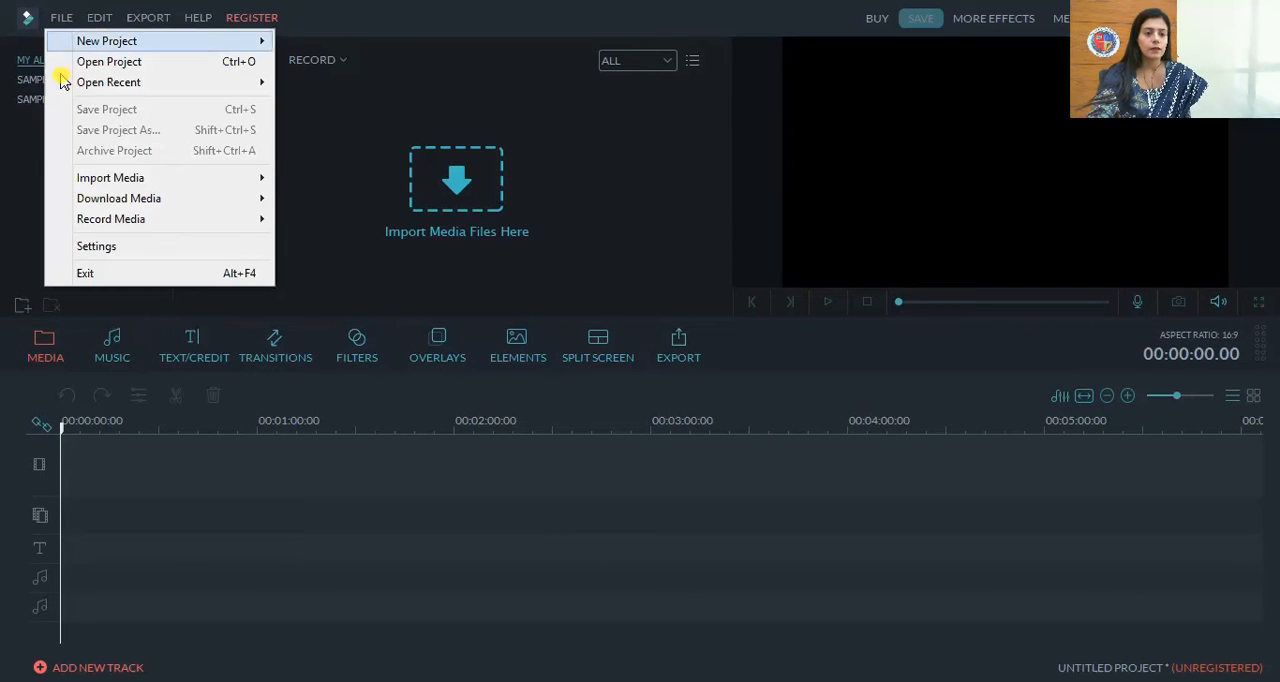
mouse_move(101, 188)
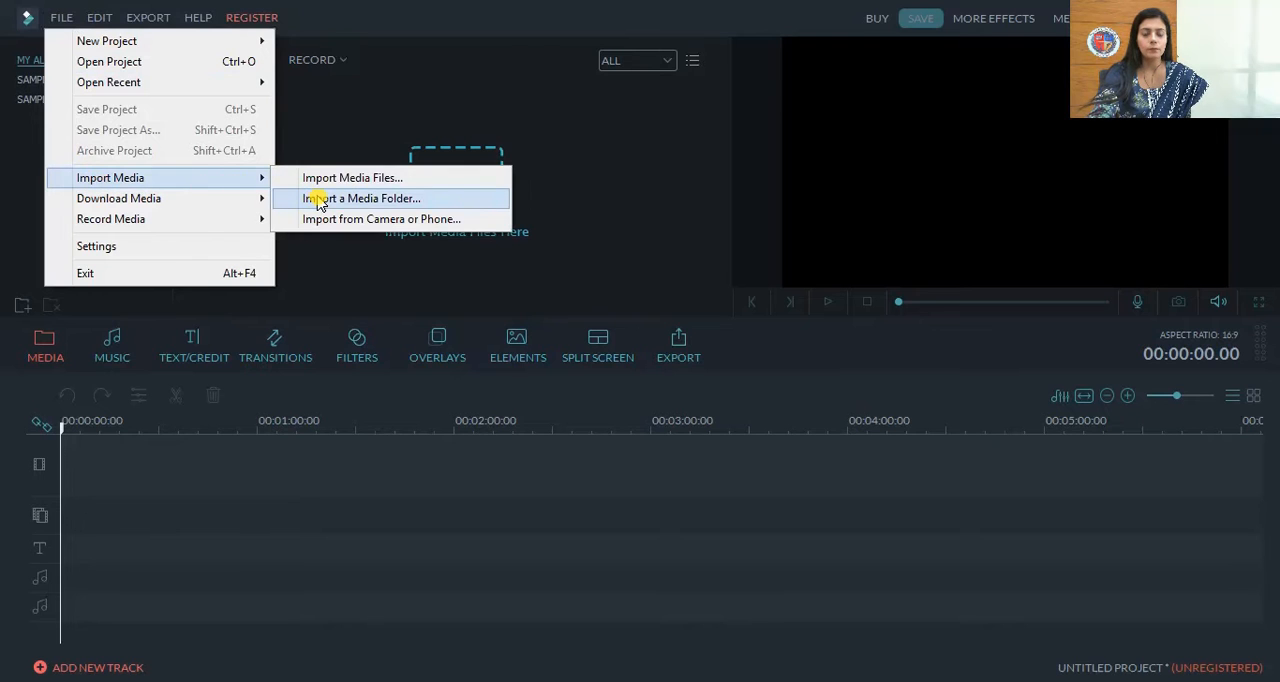
left_click(405, 203)
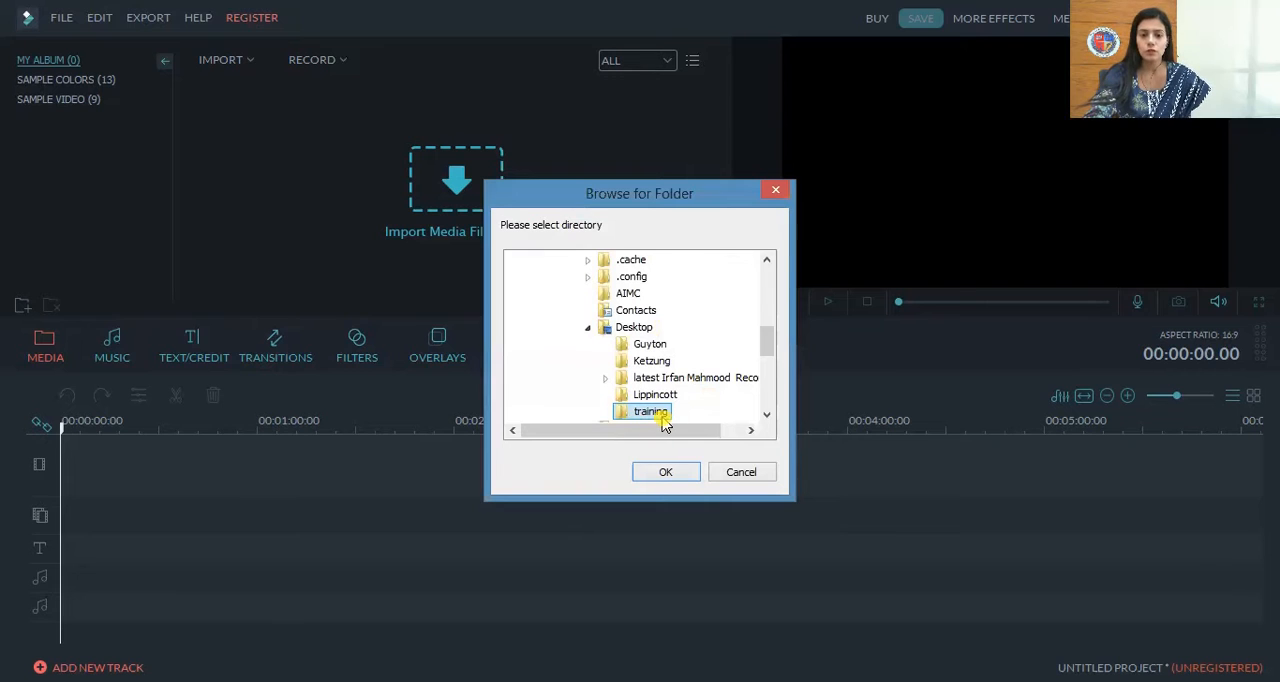
left_click(664, 472)
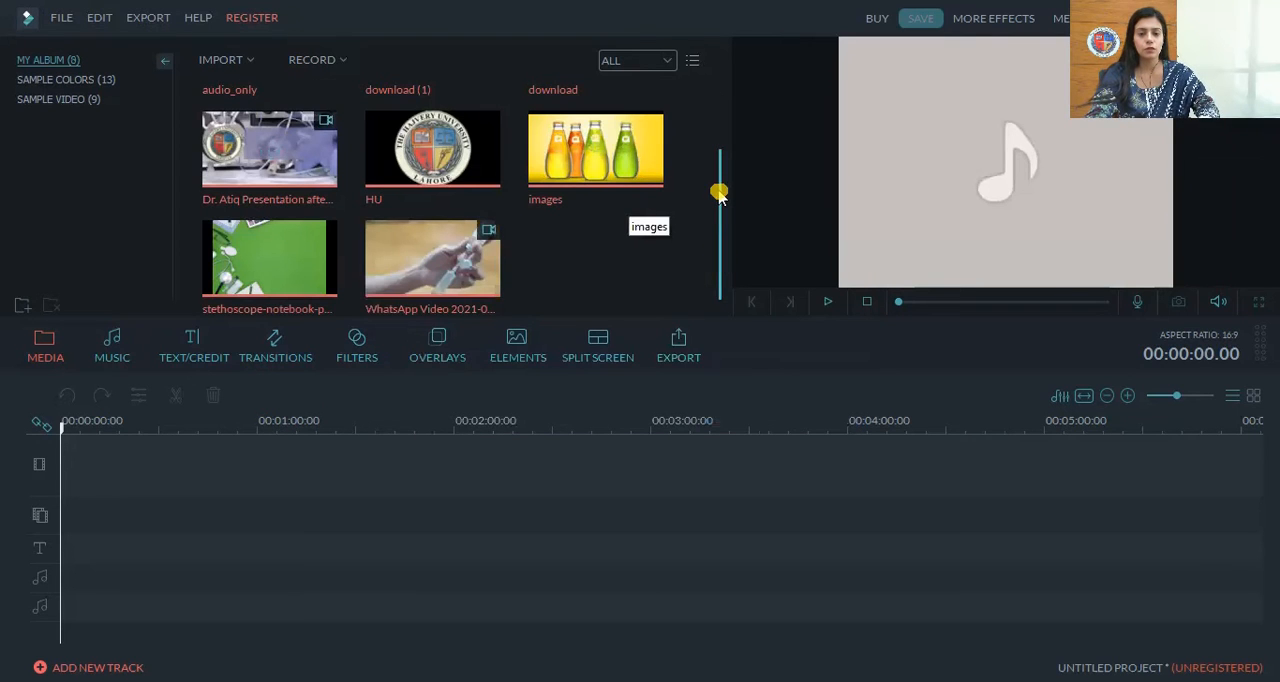
scroll(720, 188, "up", 2)
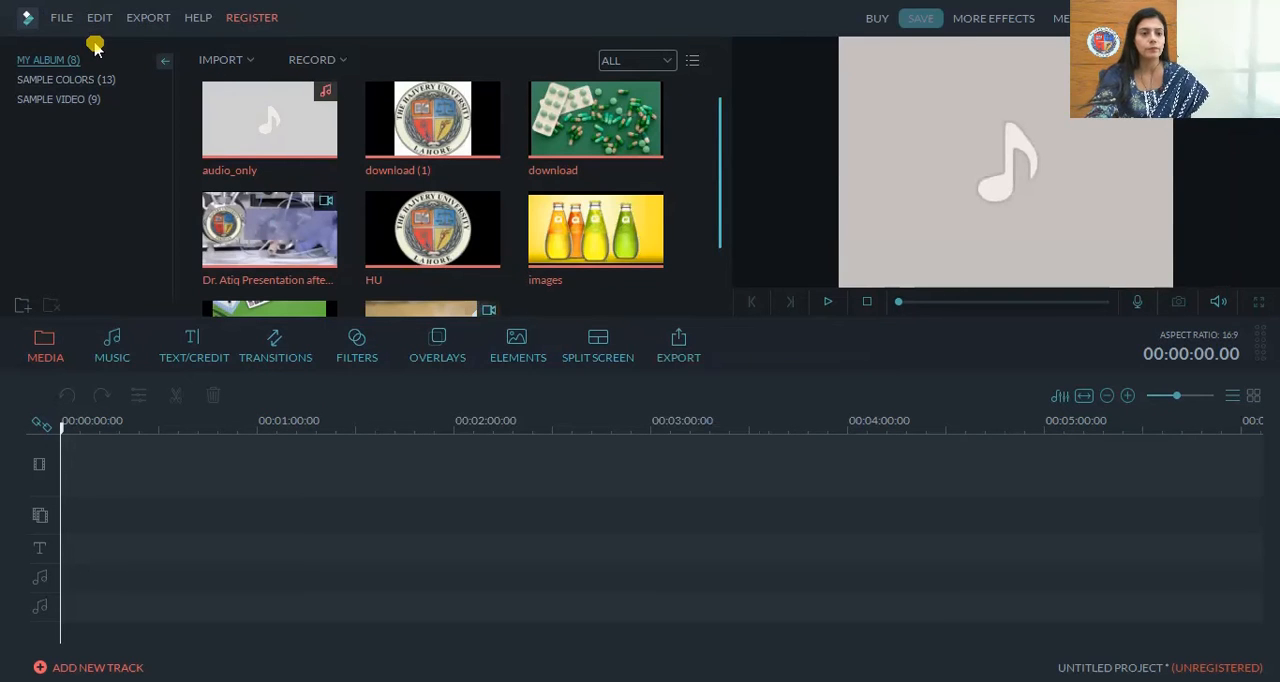
Import the image file "download" from the training folder into the album
left_click(59, 20)
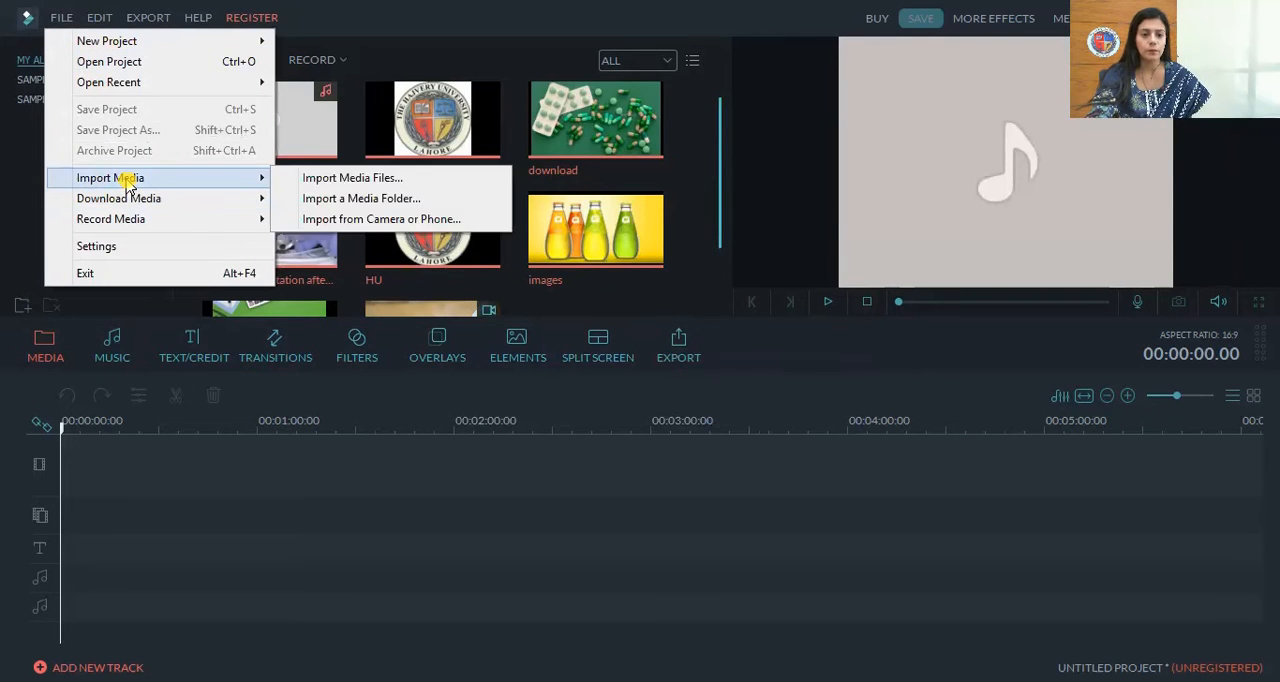
left_click(314, 180)
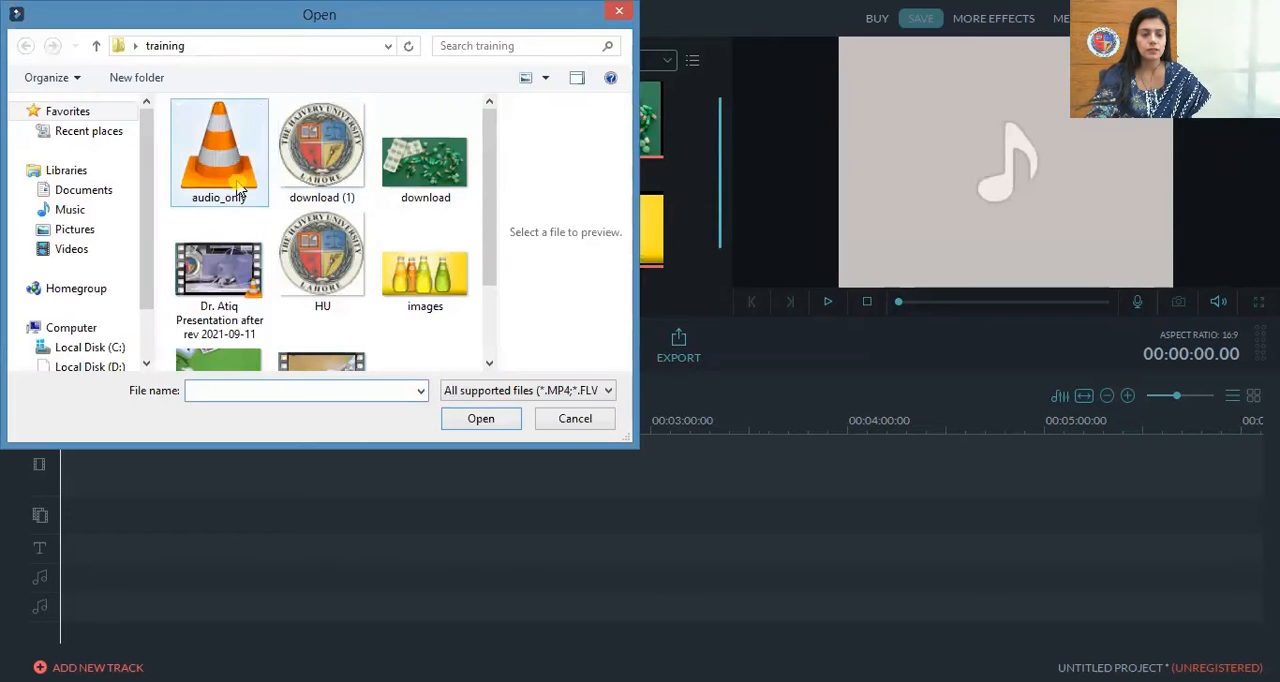
left_click(447, 168)
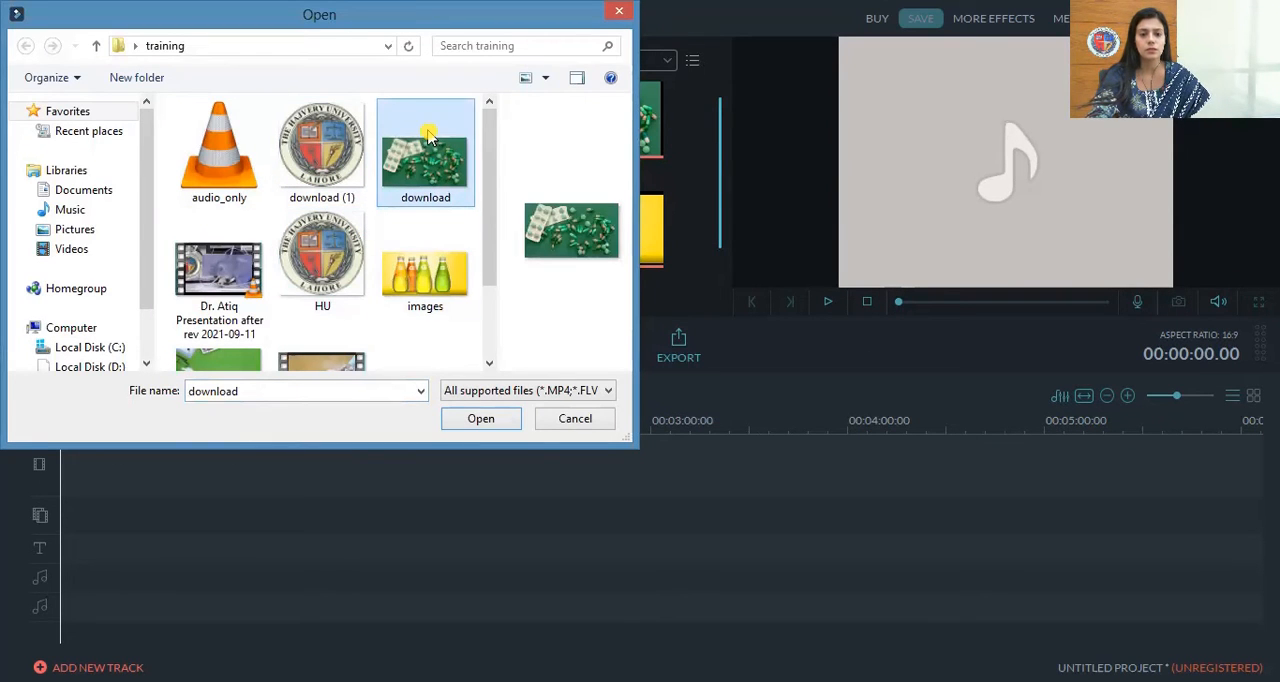
left_click(479, 421)
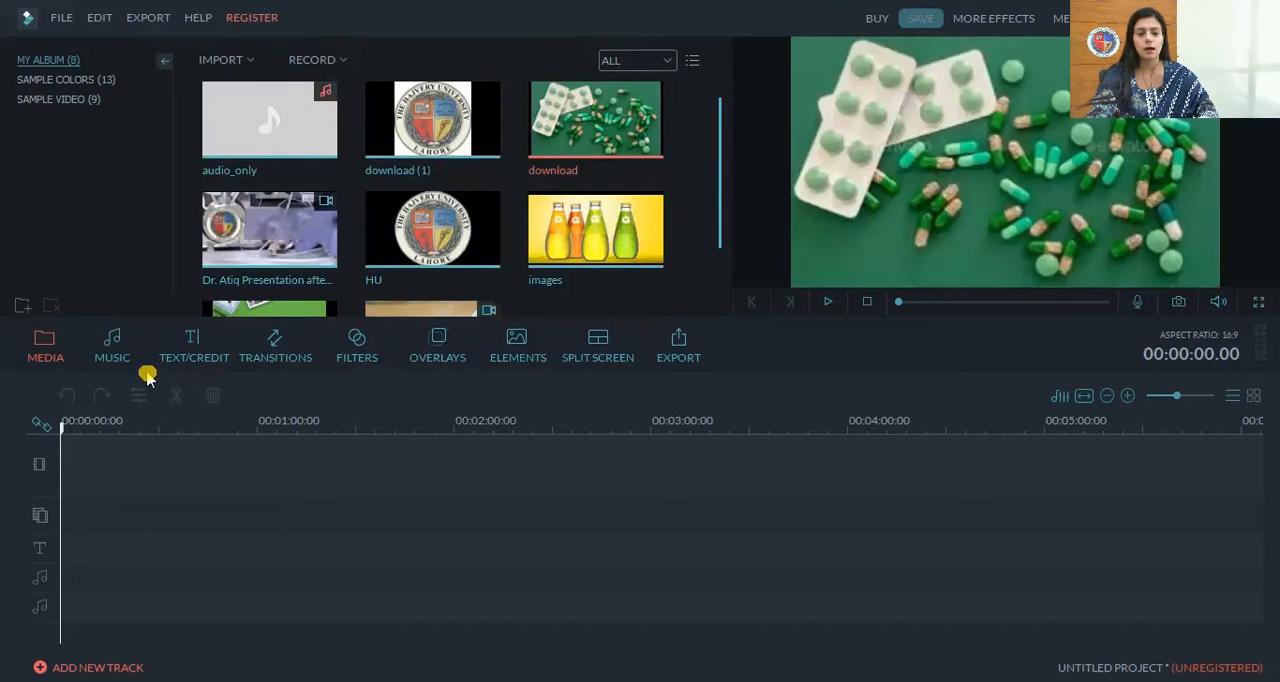
left_click_drag(720, 237, 717, 294)
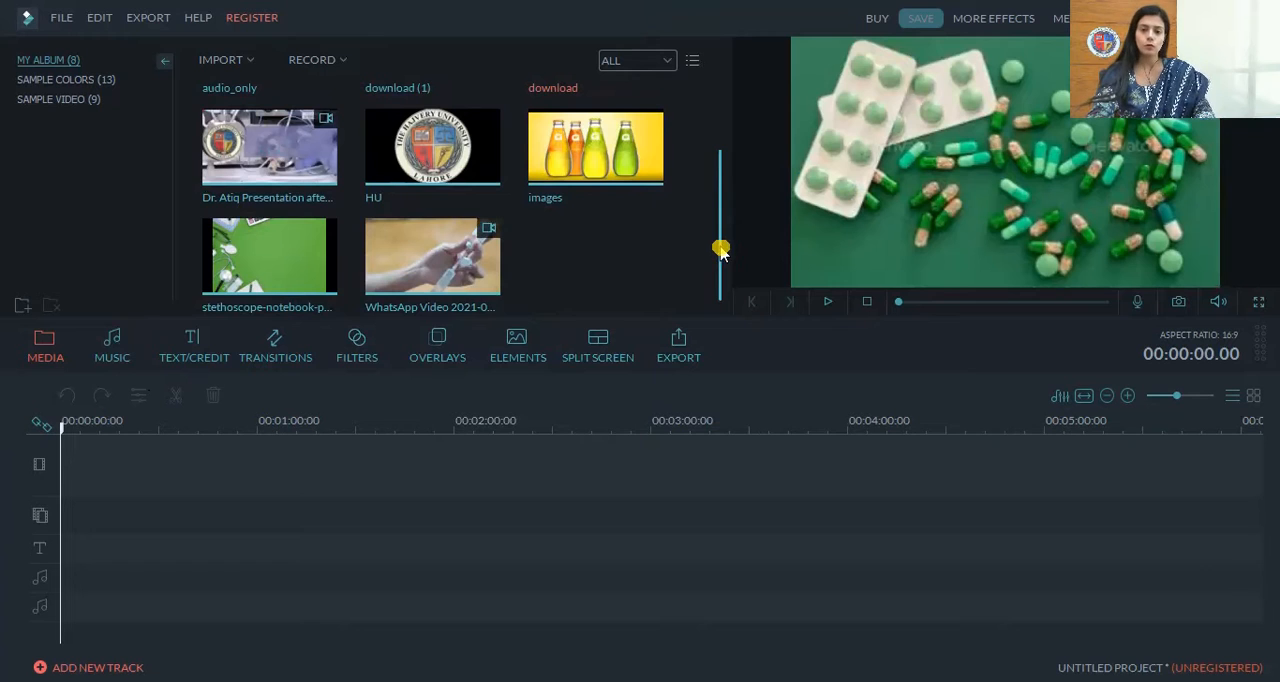
left_click_drag(721, 250, 711, 157)
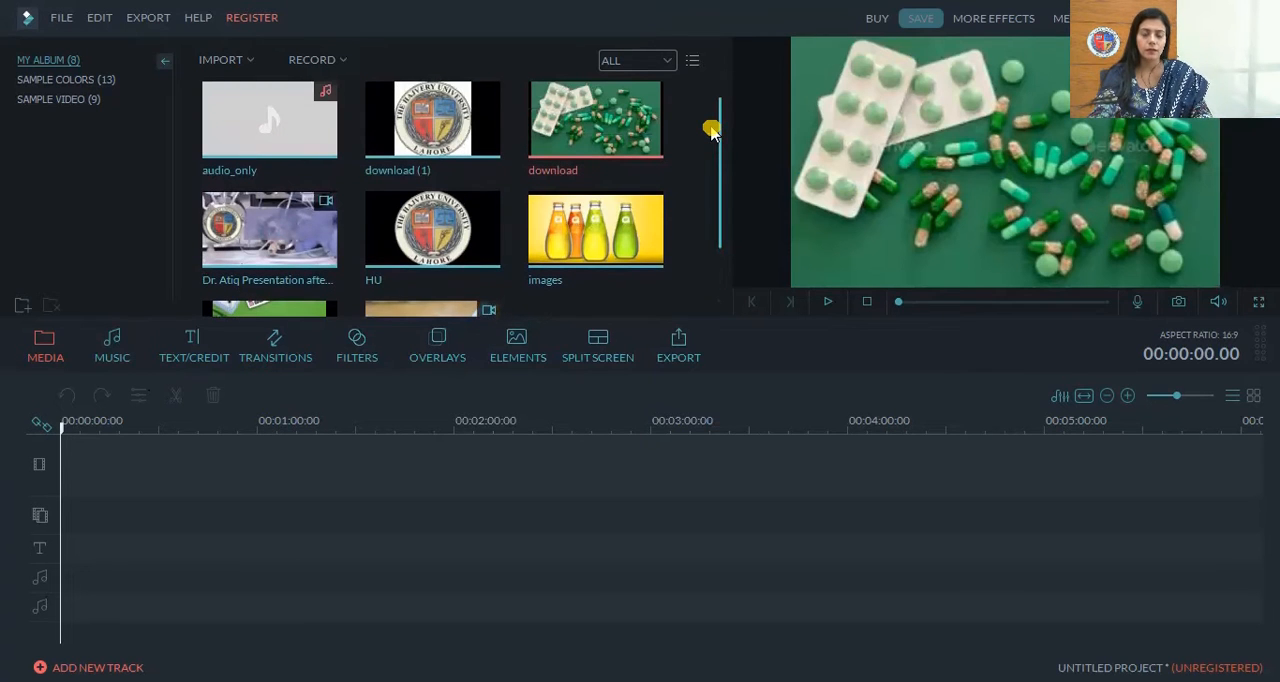
mouse_move(266, 118)
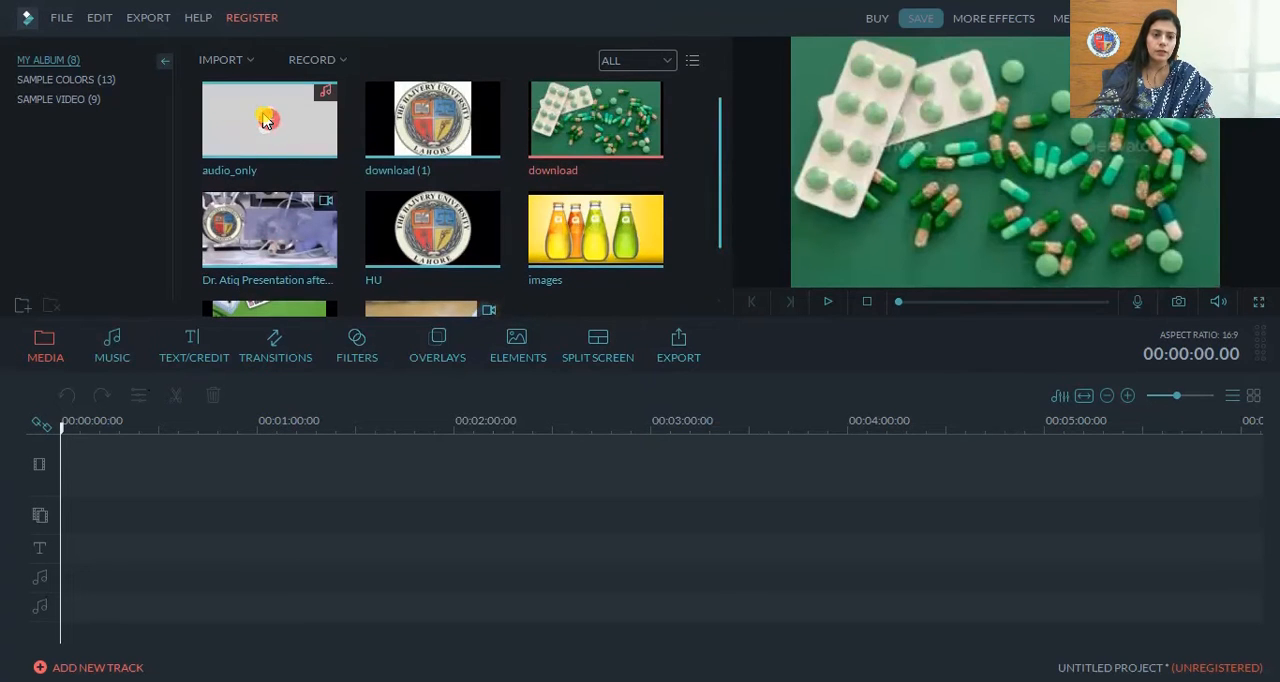
left_click_drag(720, 188, 713, 85)
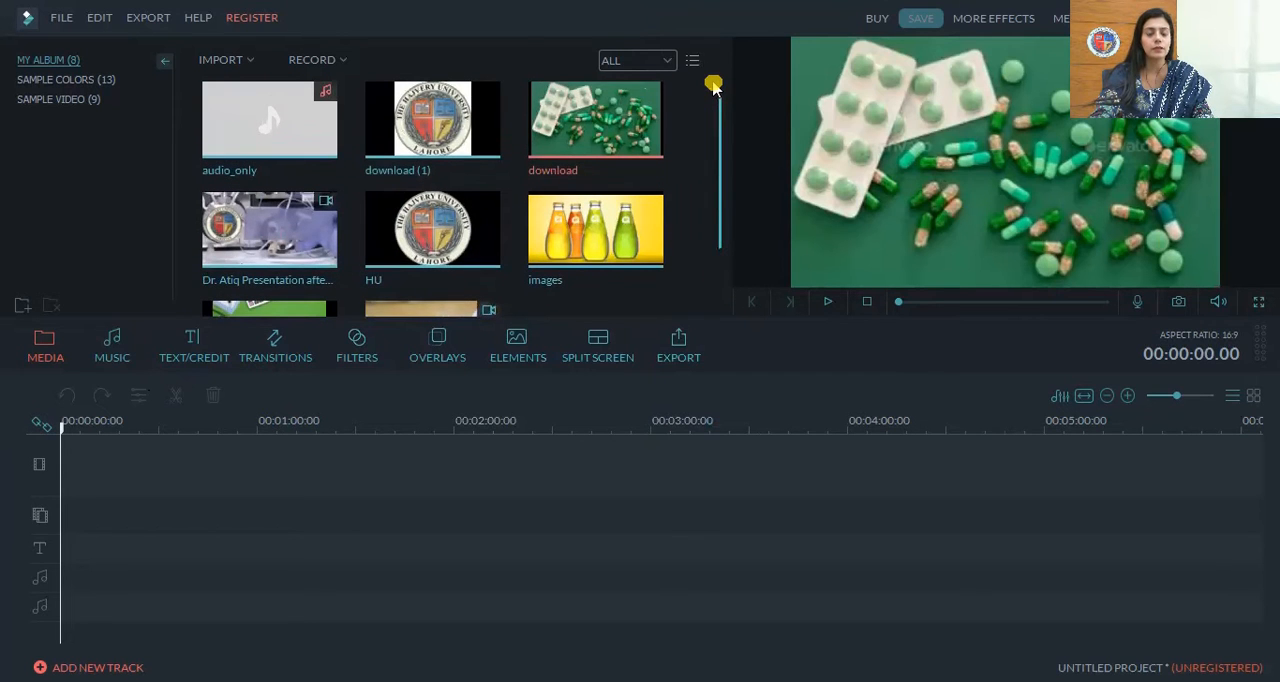
left_click_drag(714, 200, 713, 68)
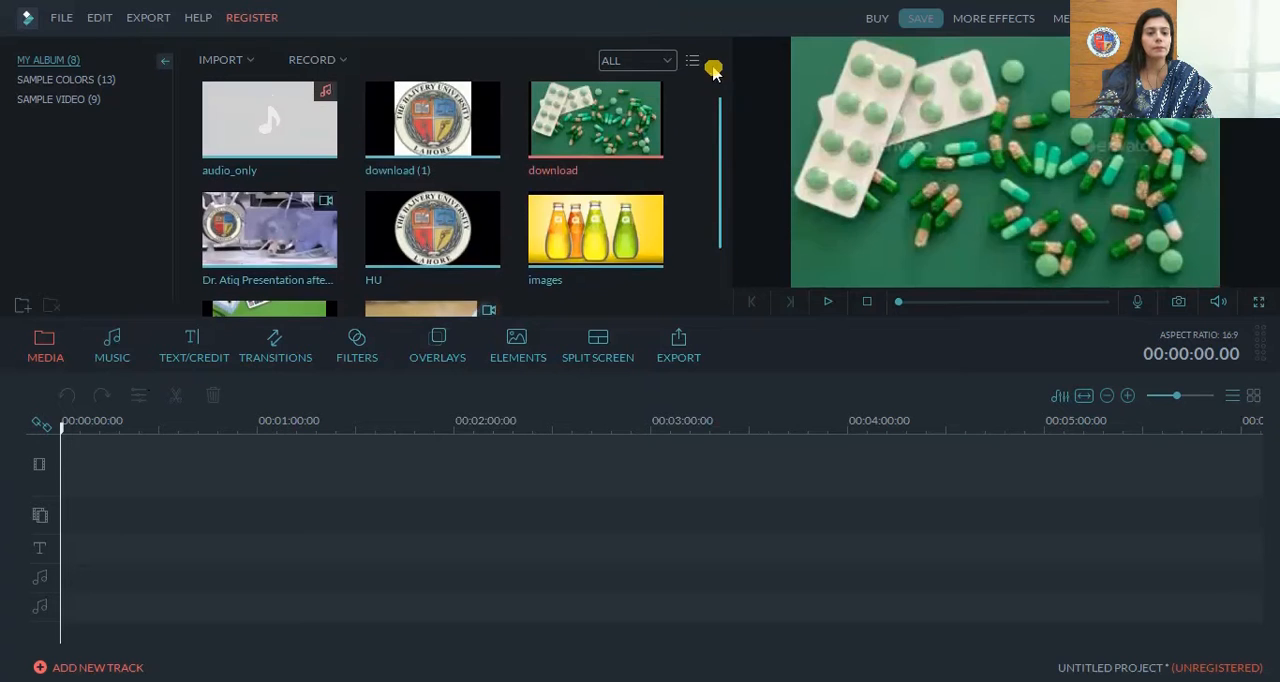
Import the presentation video dated 2021-09-11 from the training folder into the album
left_click(60, 17)
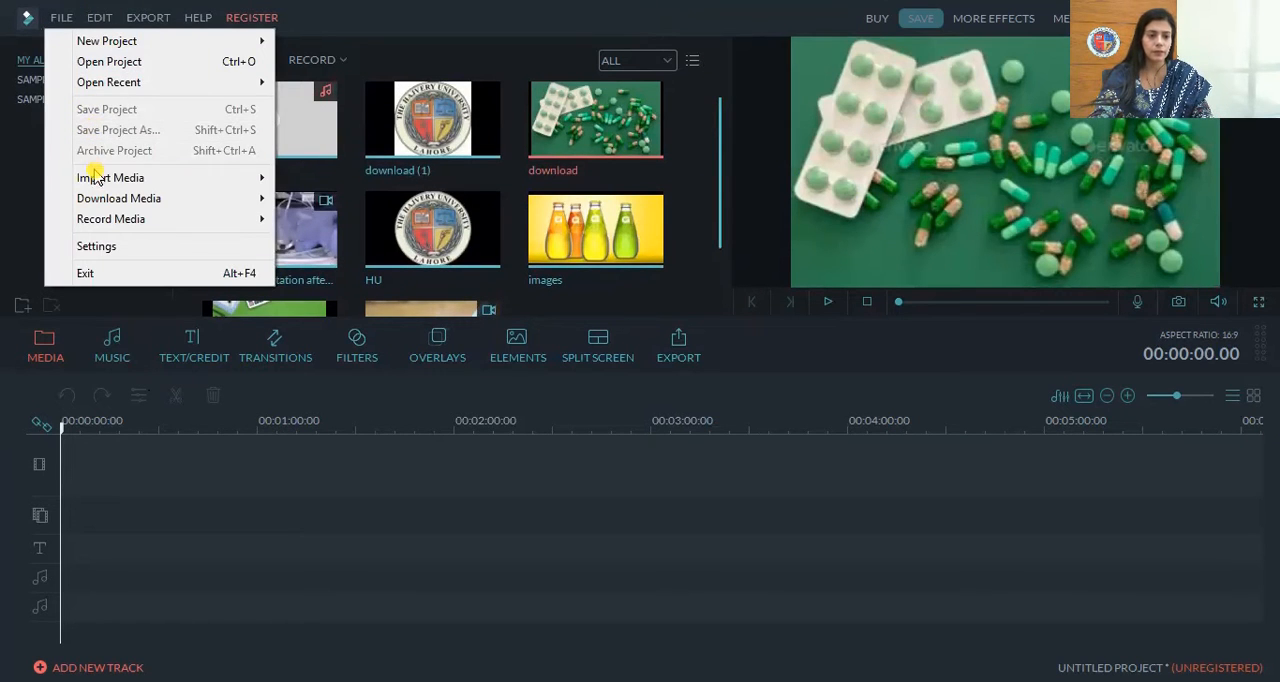
mouse_move(97, 180)
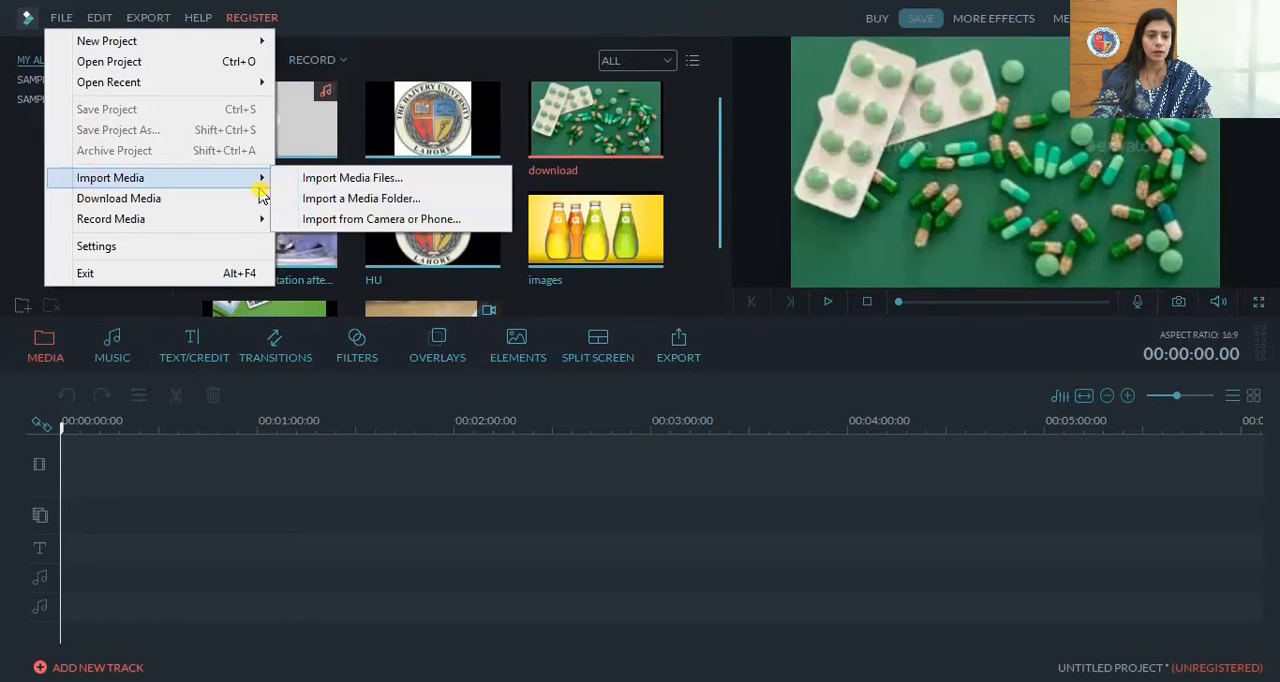
left_click(340, 181)
left_click_drag(481, 268, 485, 345)
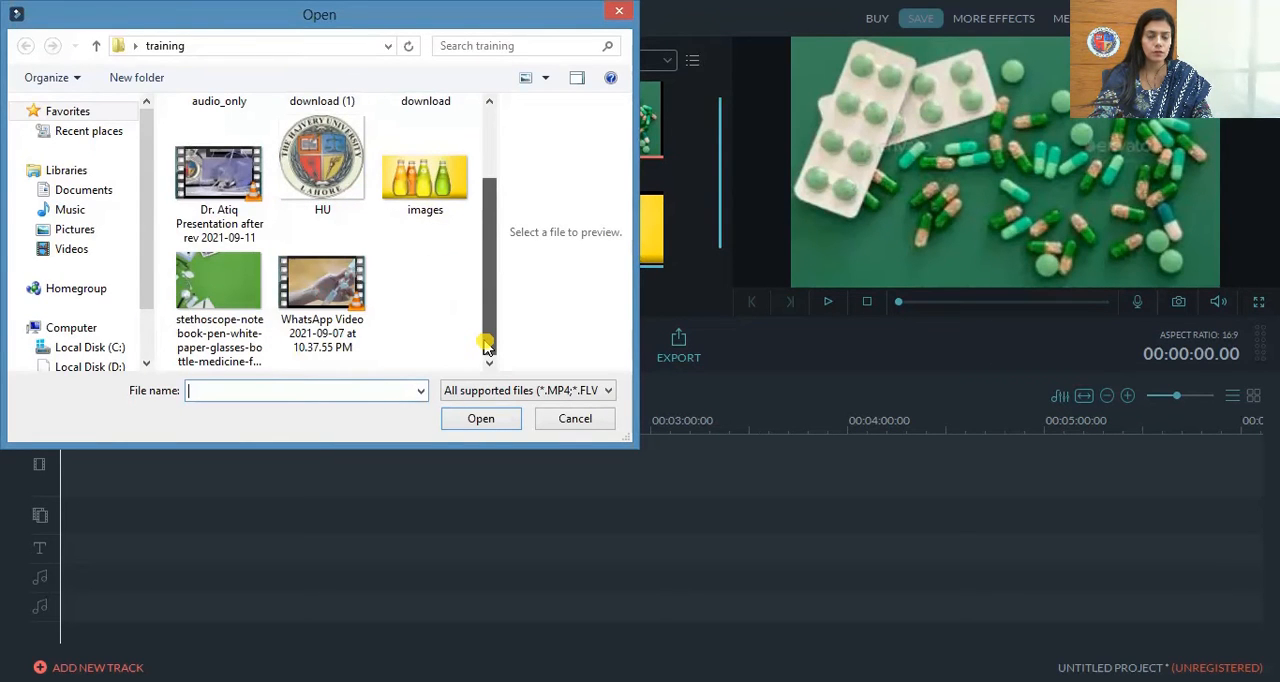
left_click(220, 180)
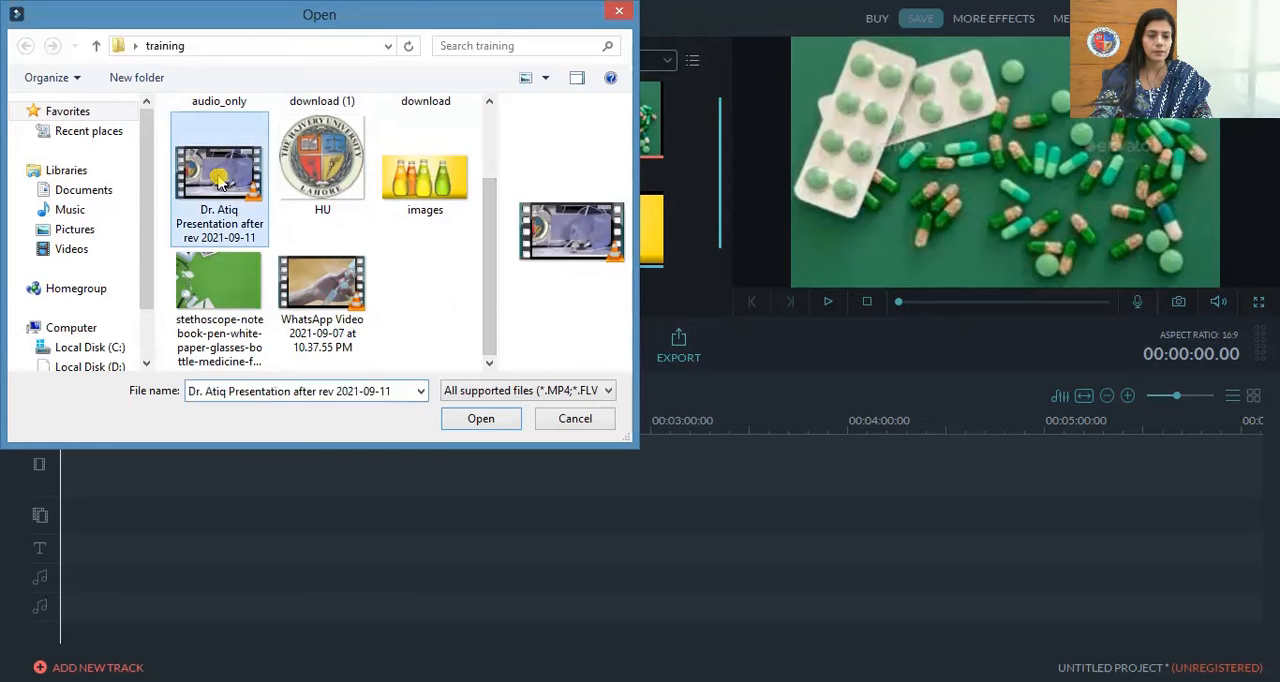
left_click(495, 422)
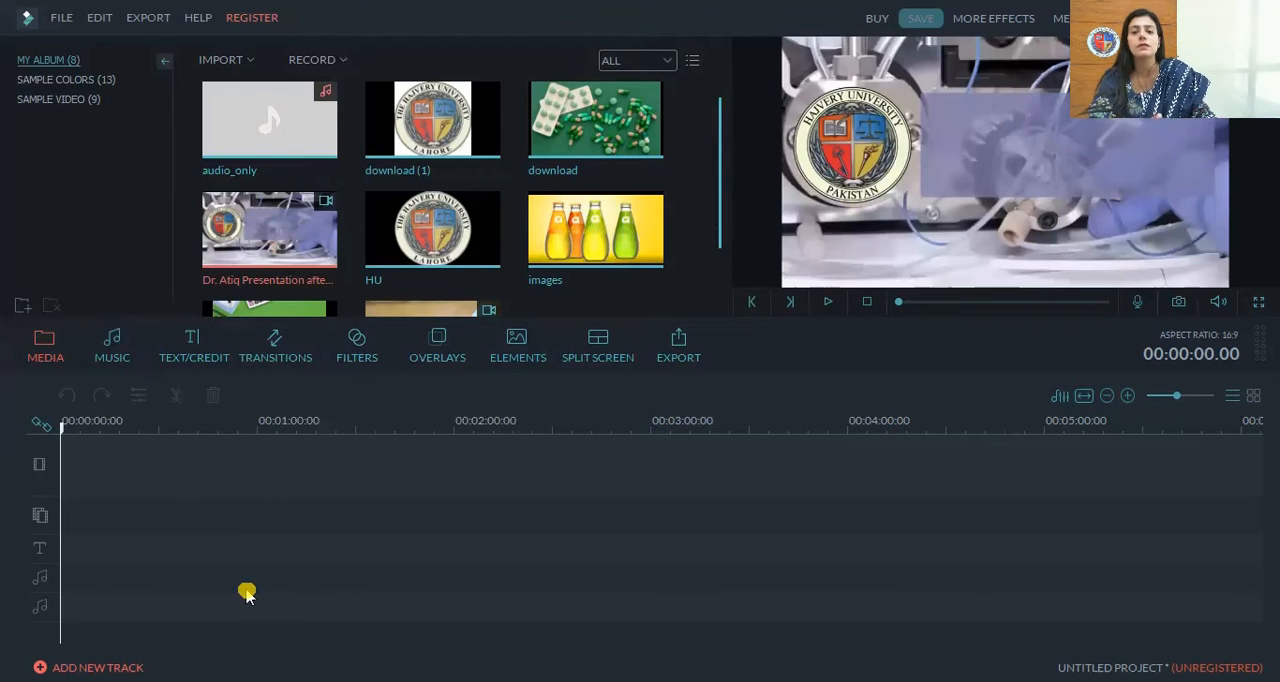
Add the presentation video to the main video track and try to move it down to the picture-in-picture track
mouse_move(267, 238)
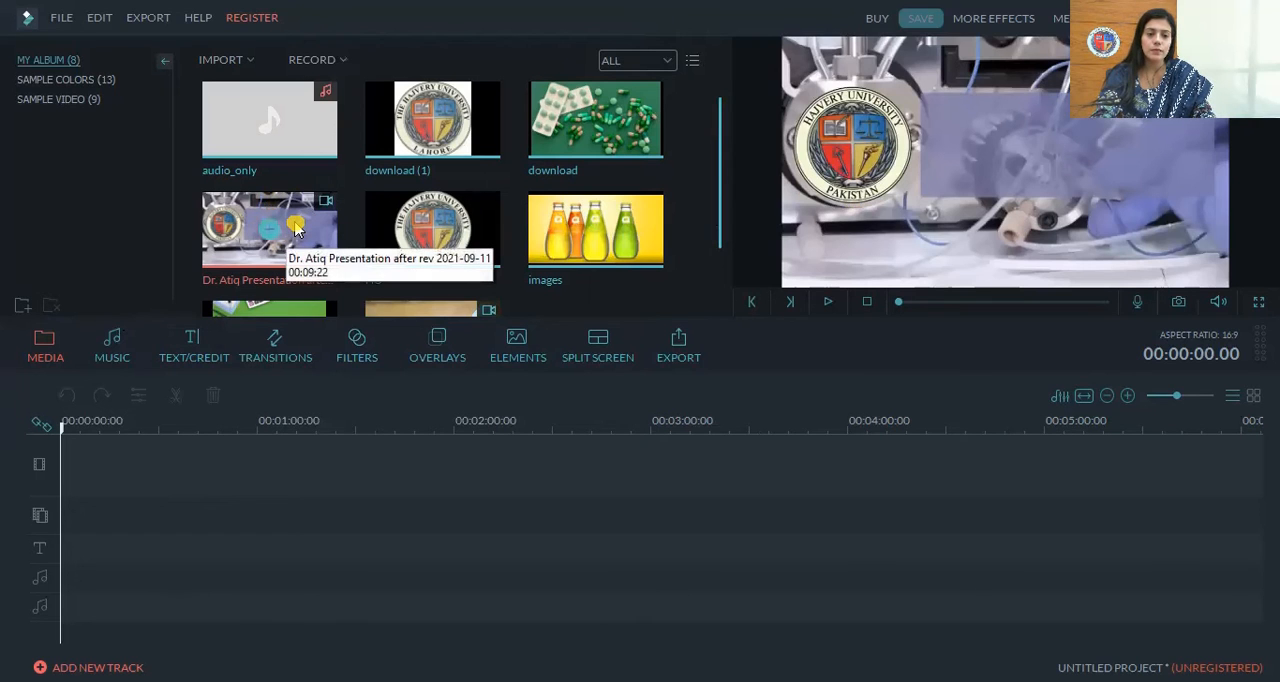
left_click_drag(291, 229, 177, 485)
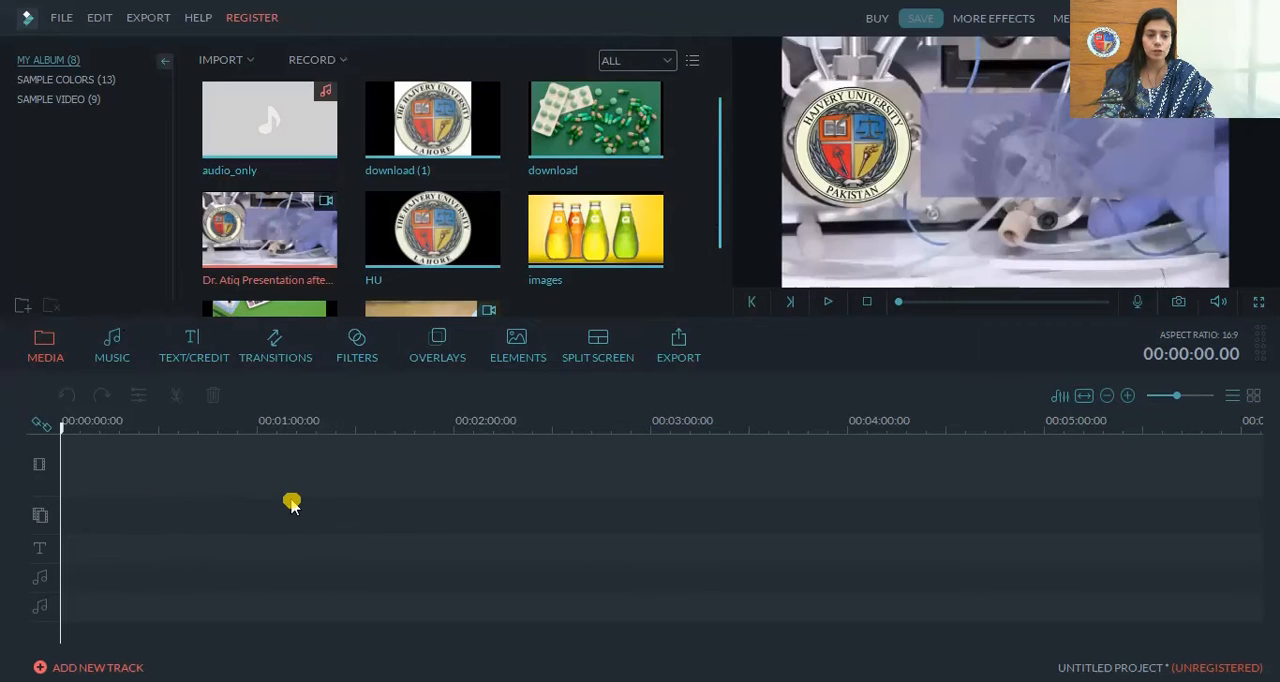
left_click(270, 232)
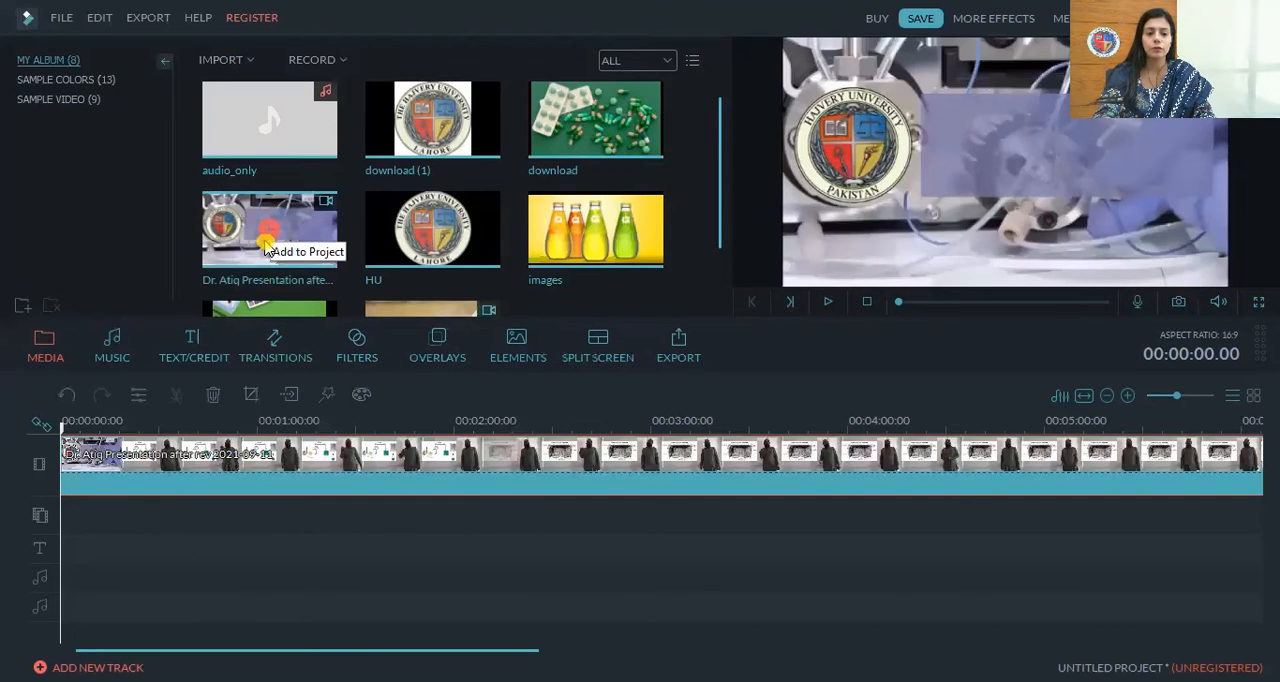
left_click_drag(214, 461, 204, 490)
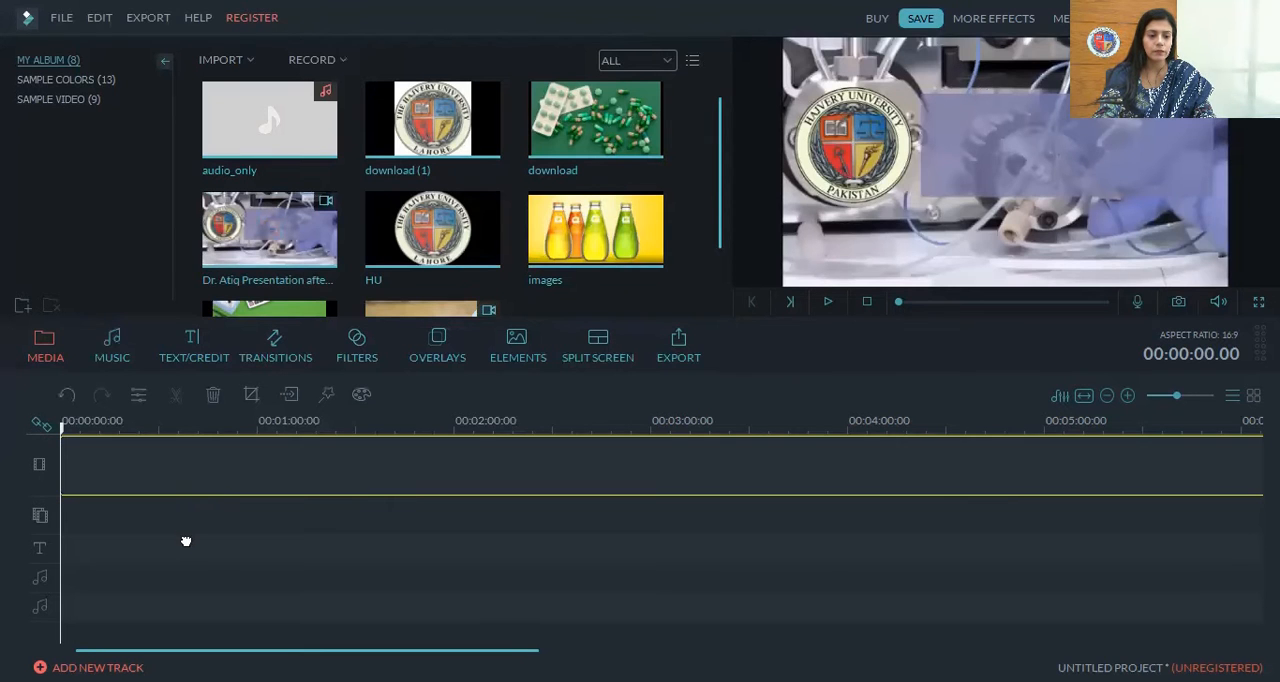
left_click_drag(185, 541, 183, 543)
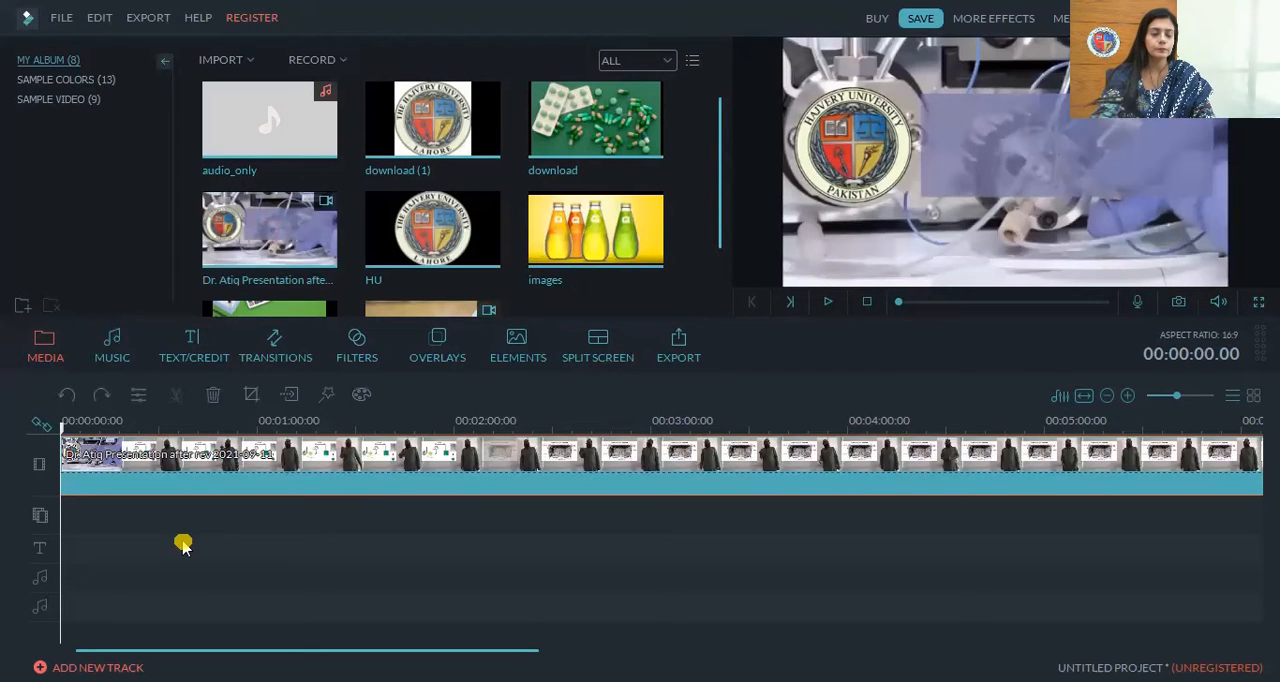
Delete the presentation clip from the main video track and place the video at the start of the picture-in-picture track
right_click(314, 456)
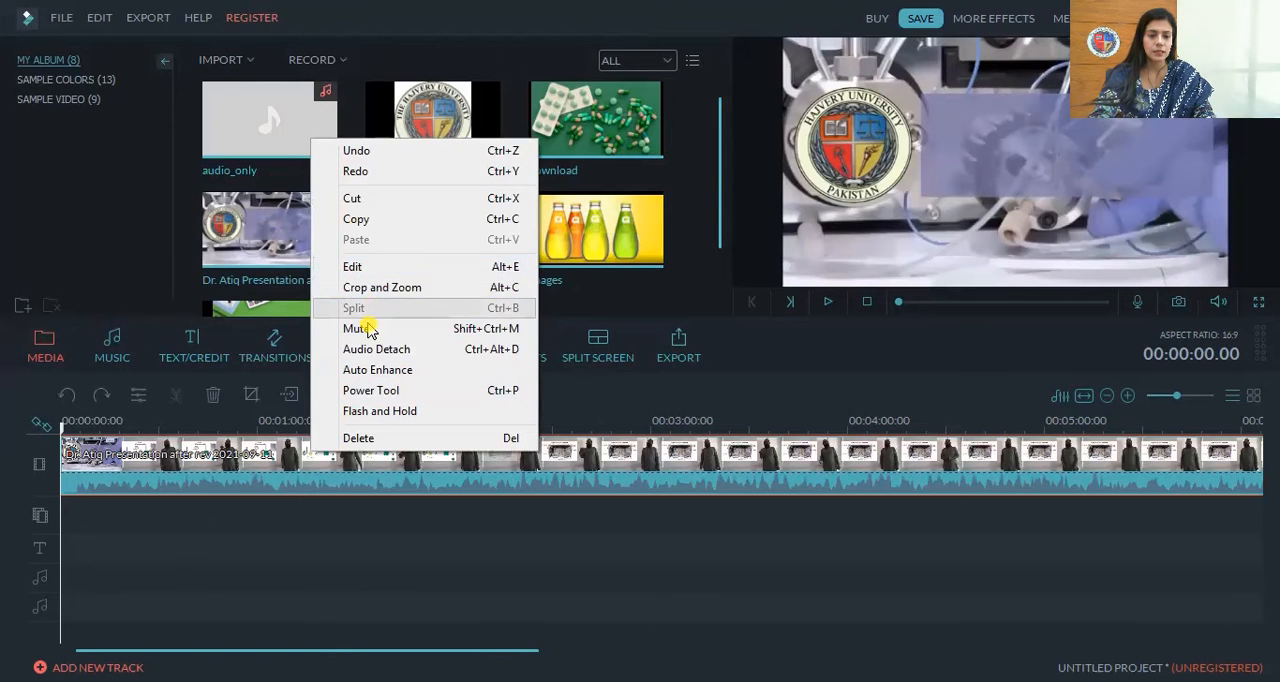
left_click(358, 438)
left_click_drag(216, 398, 75, 538)
left_click_drag(81, 491, 64, 512)
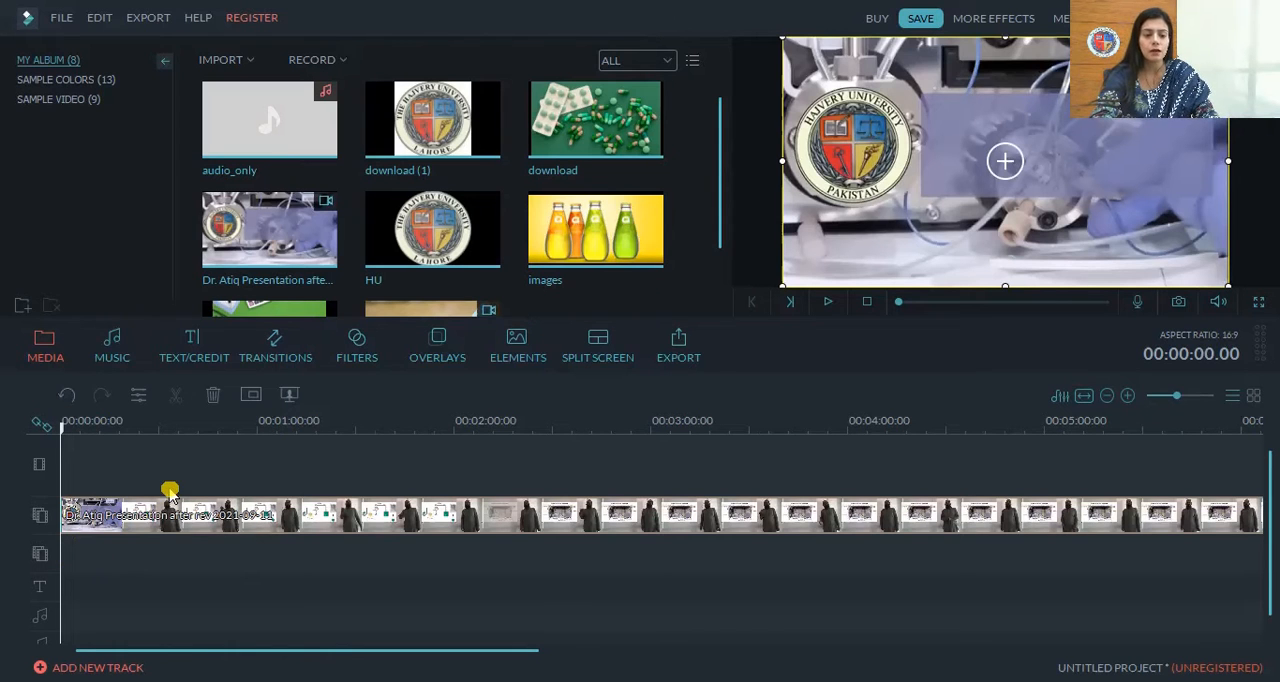
Move the playhead to 00:00:51.17 and key out the grey wall behind the presenter in the picture-in-picture clip using Chroma Key (Green Screen)
left_click_drag(48, 450, 230, 460)
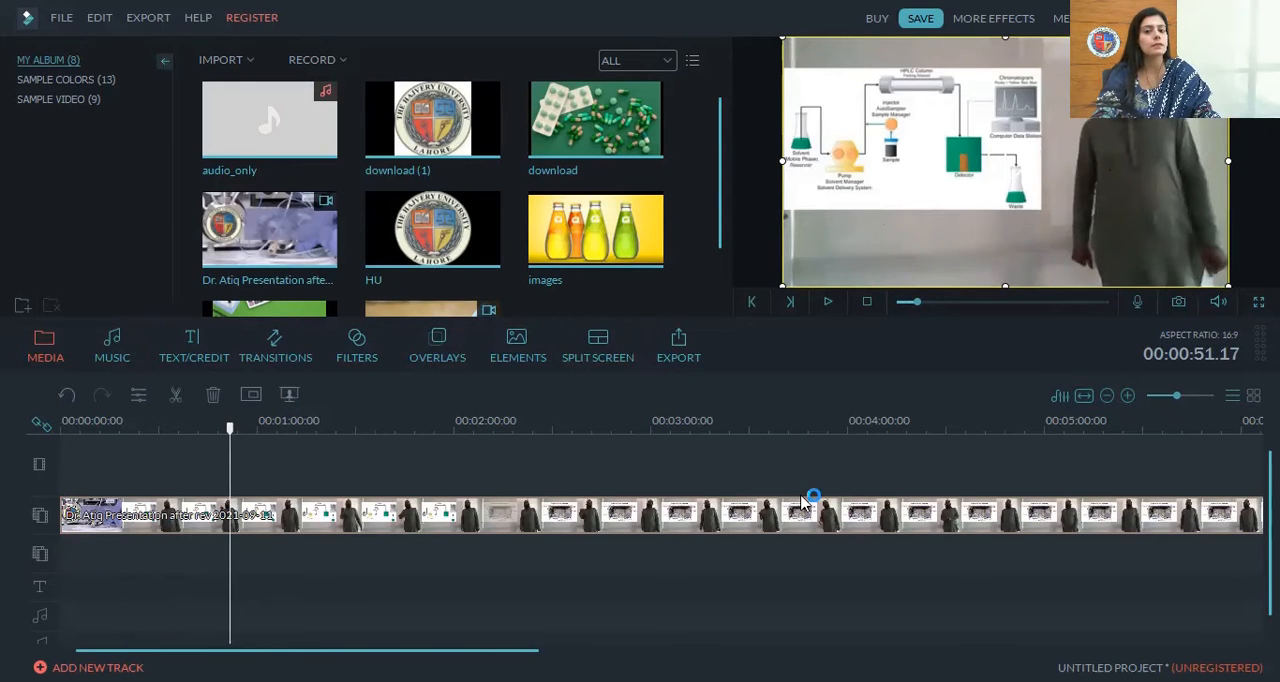
right_click(272, 517)
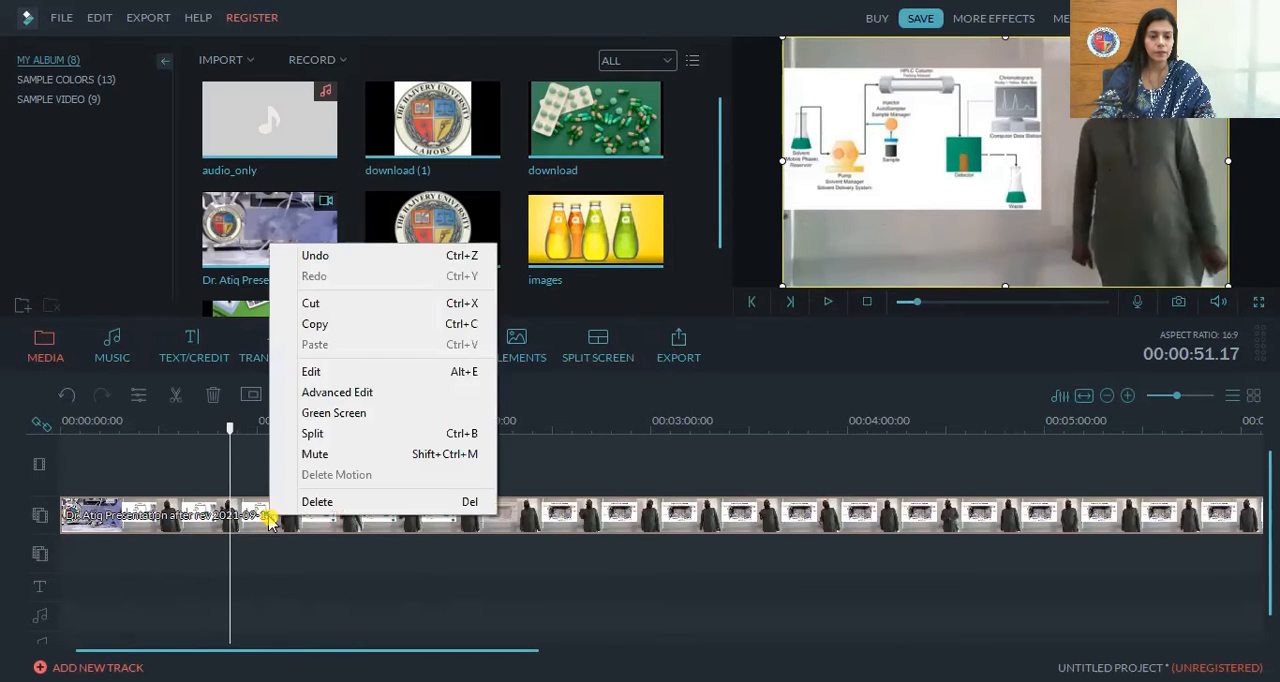
left_click(361, 420)
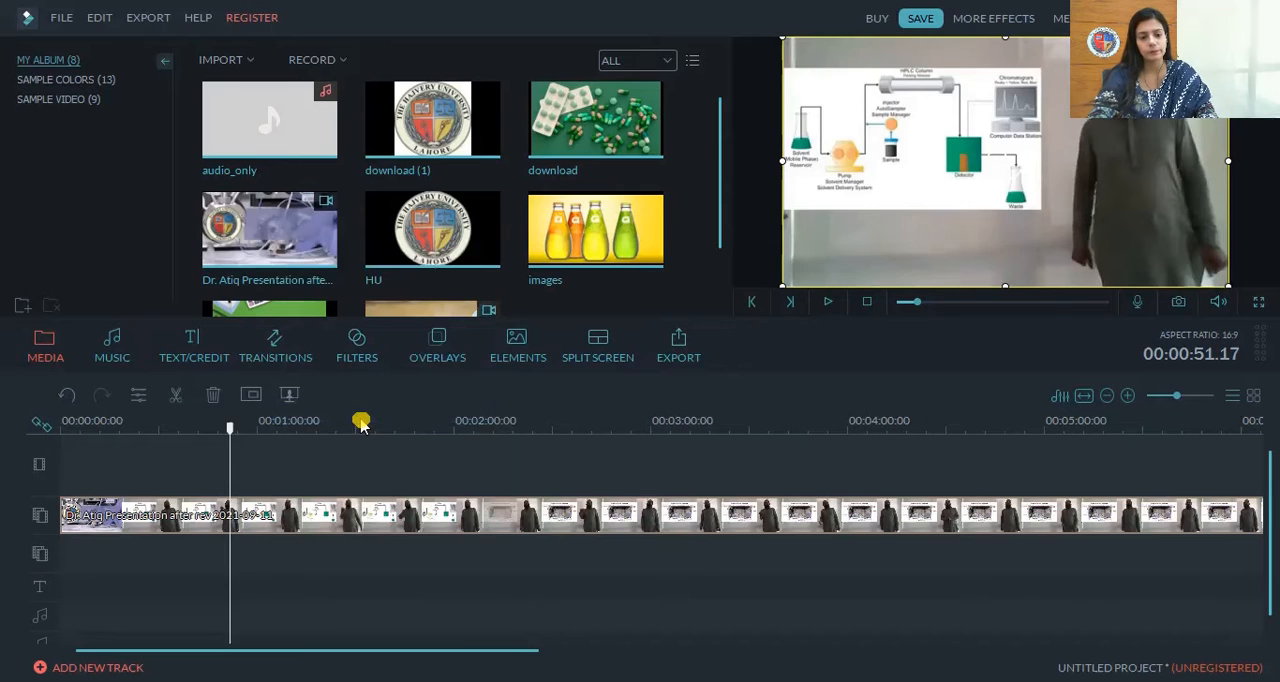
left_click_drag(577, 496, 706, 503)
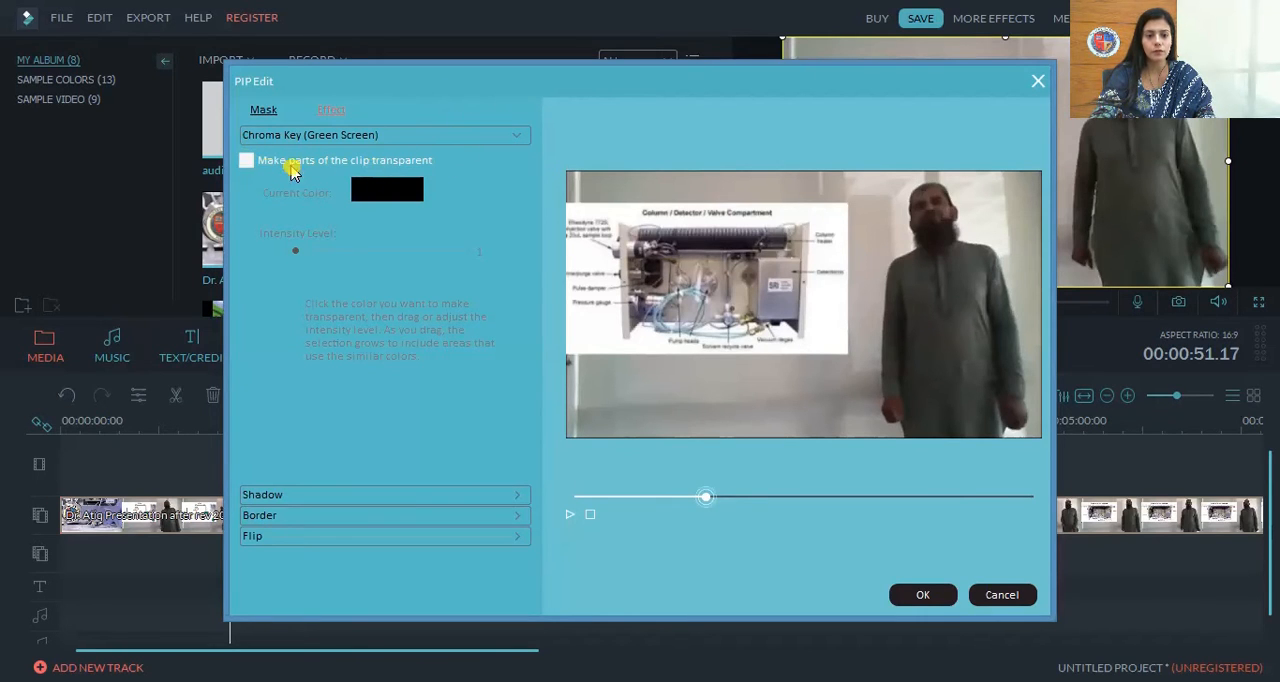
left_click(244, 163)
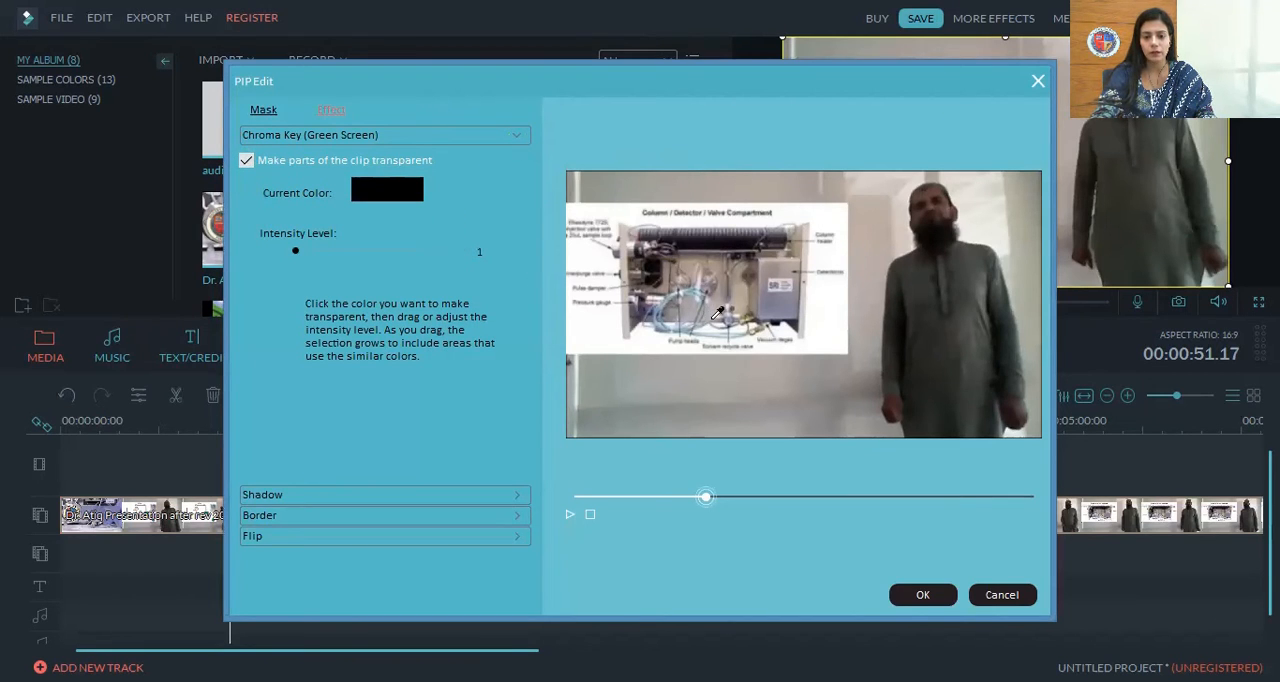
left_click(781, 381)
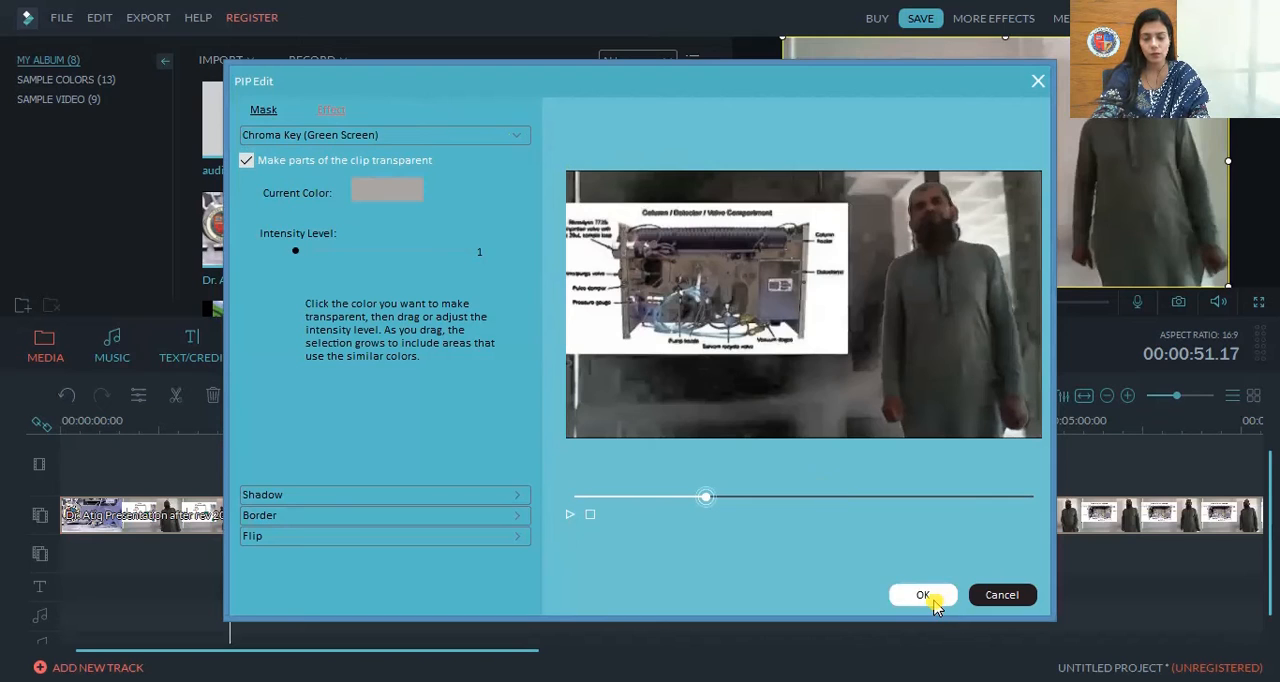
left_click(923, 596)
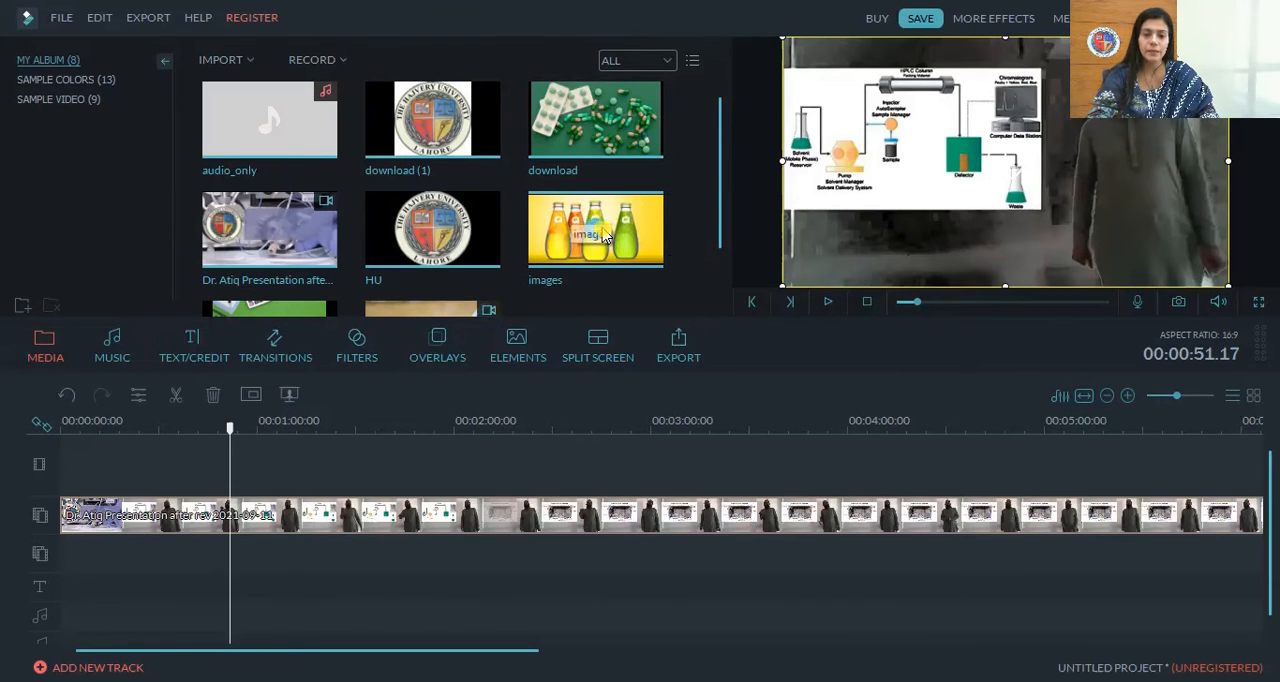
Place the bottles image at the start of the main video track and extend it to 00:02:49.21 as the presenter's background
mouse_move(640, 222)
left_mouse_down()
mouse_move(451, 391)
mouse_move(257, 468)
mouse_move(352, 466)
left_mouse_up()
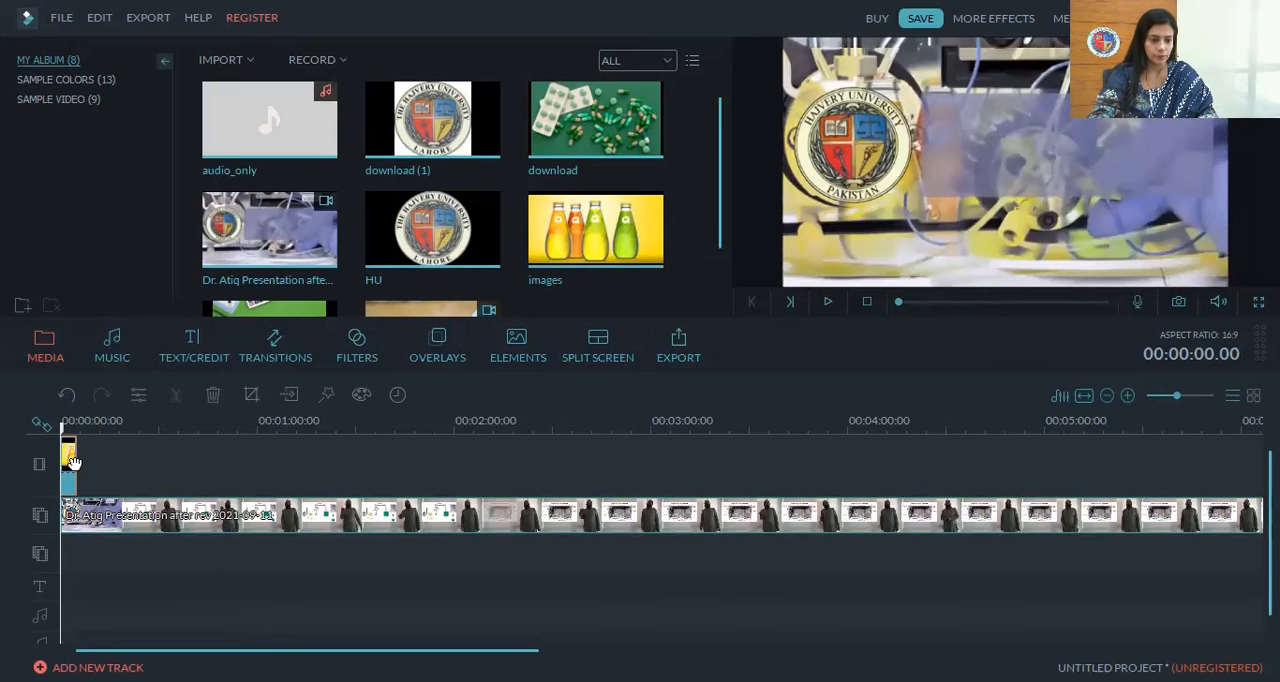
left_click_drag(73, 461, 227, 465)
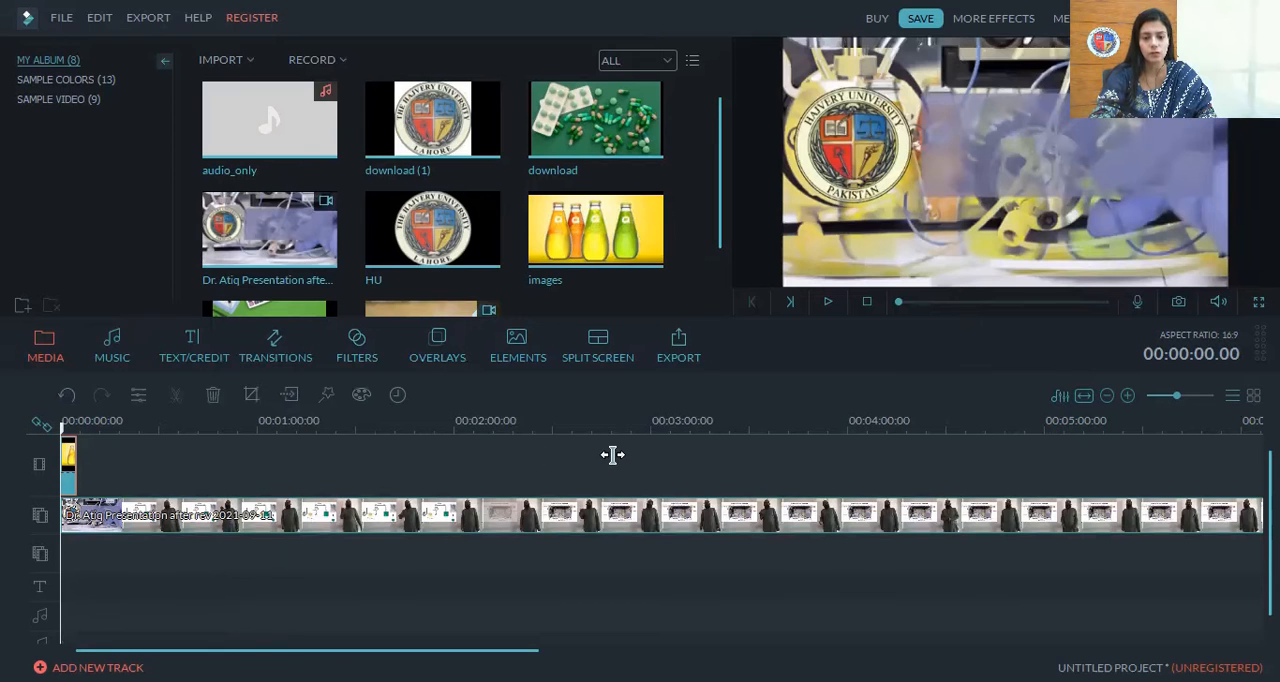
left_click_drag(614, 455, 616, 455)
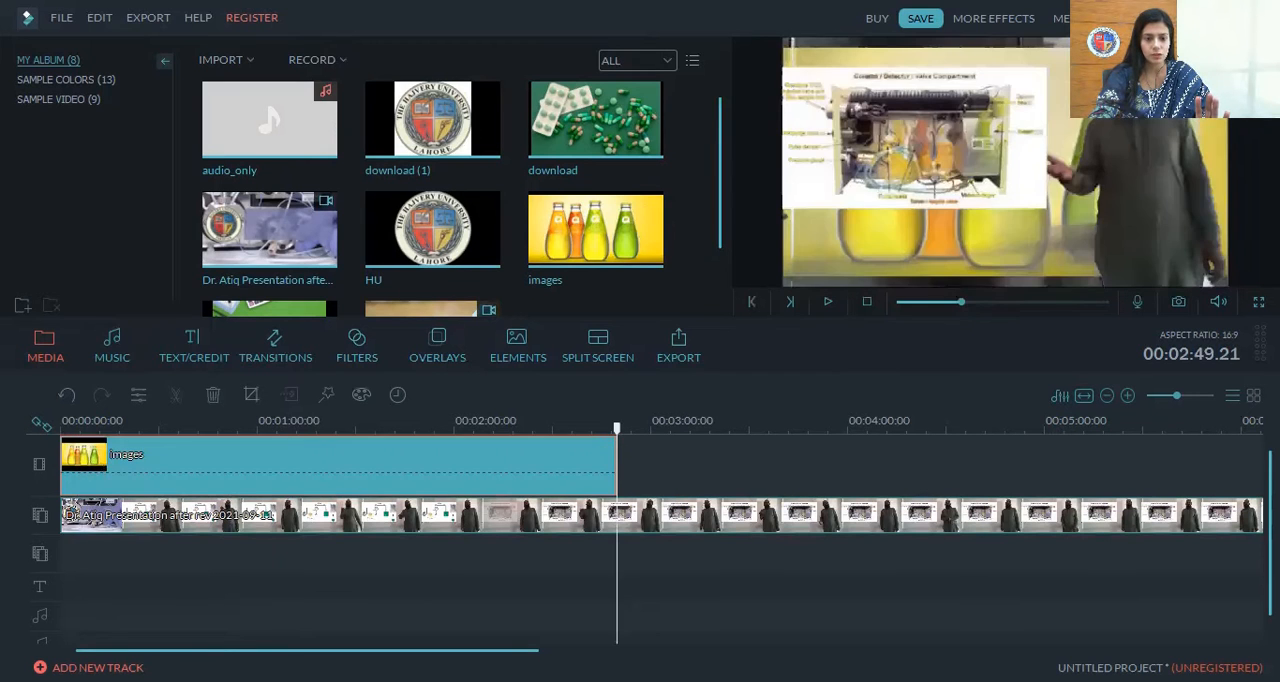
left_click(693, 651)
left_click_drag(798, 651, 14, 615)
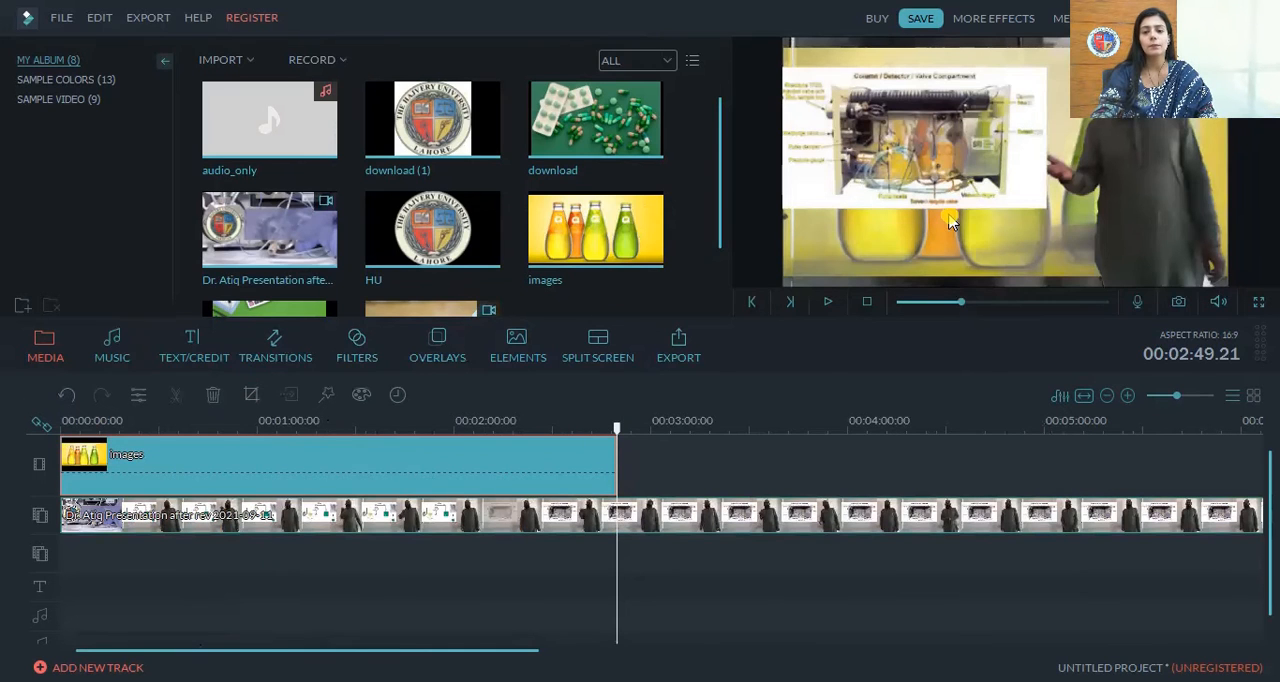
Play the composite over the bottles background from before 00:00:55 and turn the preview volume all the way down
left_click_drag(957, 309, 829, 307)
left_click(829, 303)
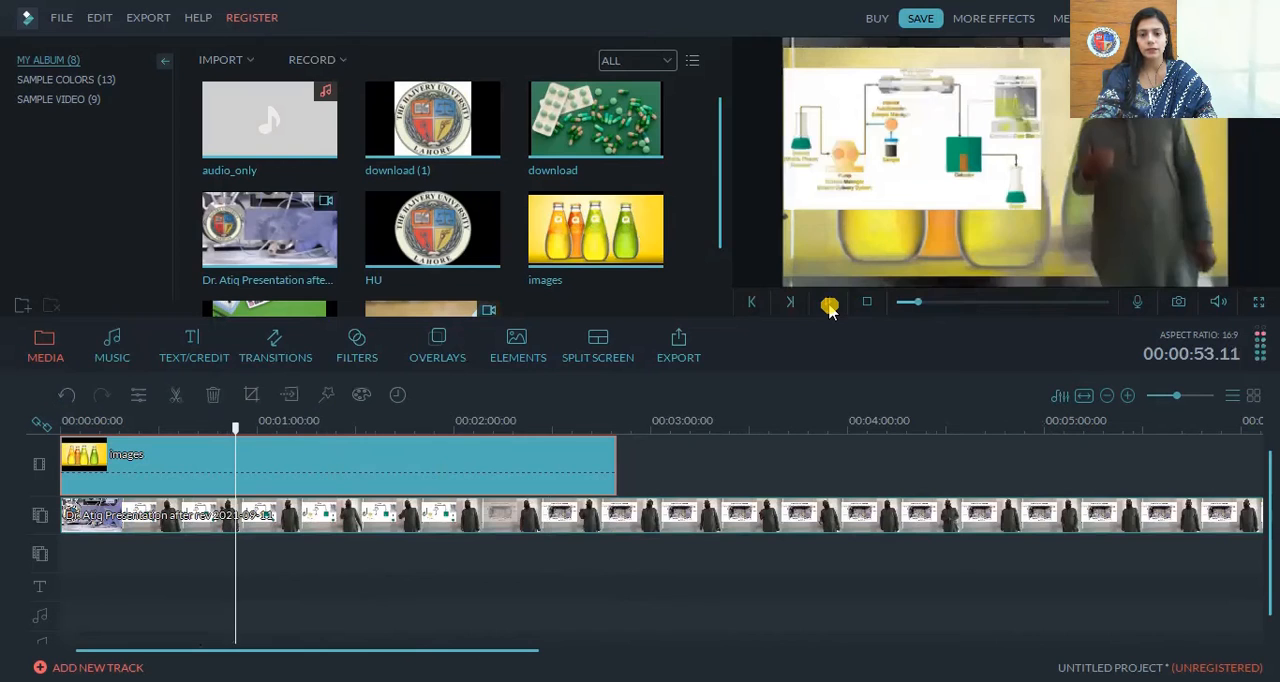
left_click(1214, 303)
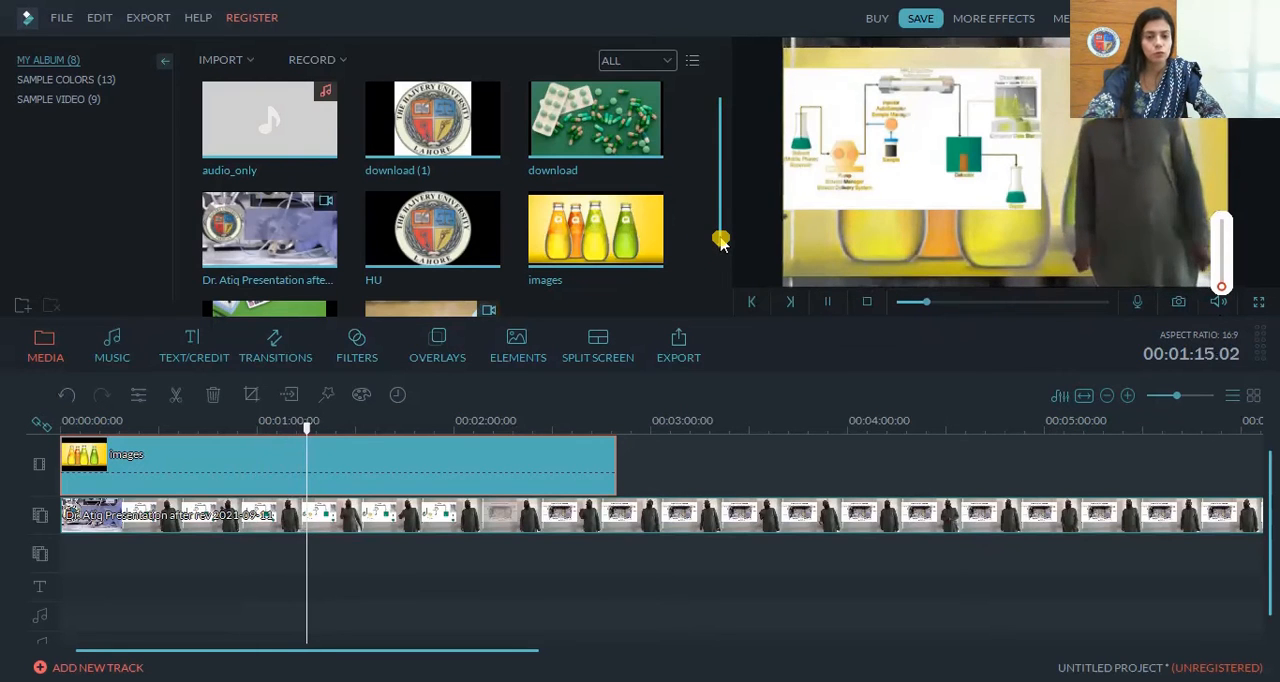
Add the WhatsApp video to the main video track directly after the bottles image and play it back behind the presenter
left_click_drag(717, 170, 720, 265)
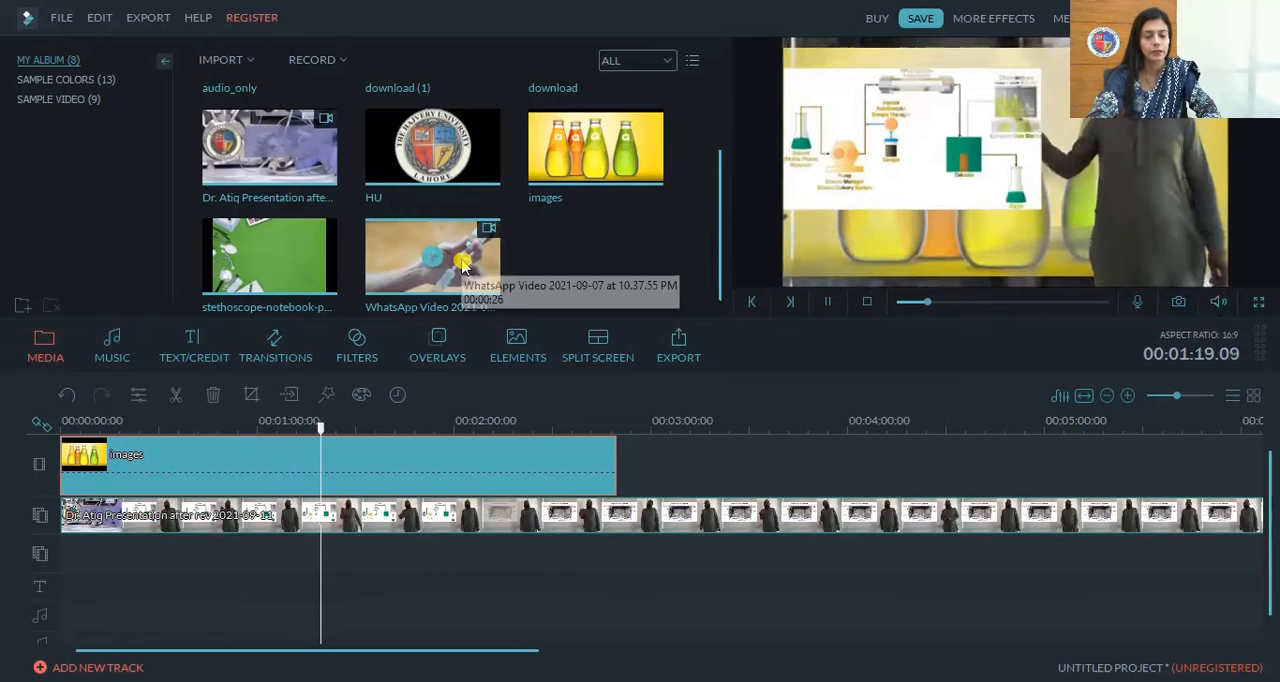
left_click_drag(513, 437, 650, 467)
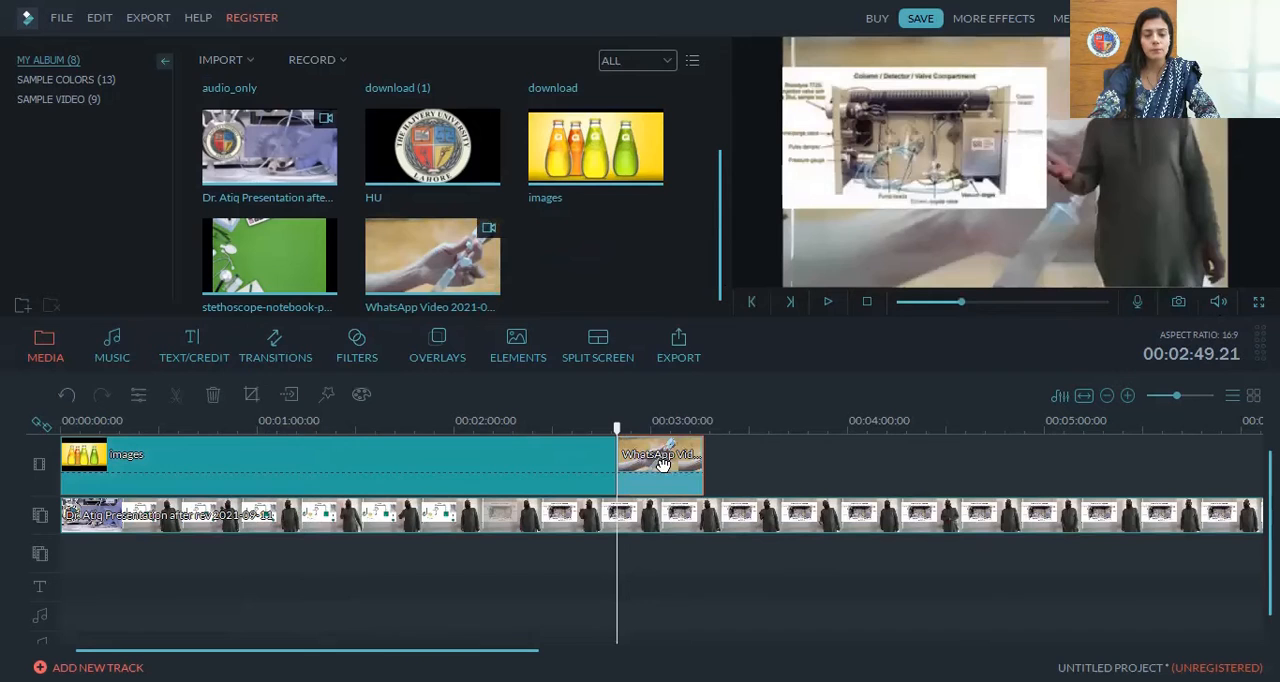
mouse_move(695, 470)
left_mouse_down()
mouse_move(351, 463)
mouse_move(489, 451)
mouse_move(286, 457)
mouse_move(706, 461)
left_mouse_up()
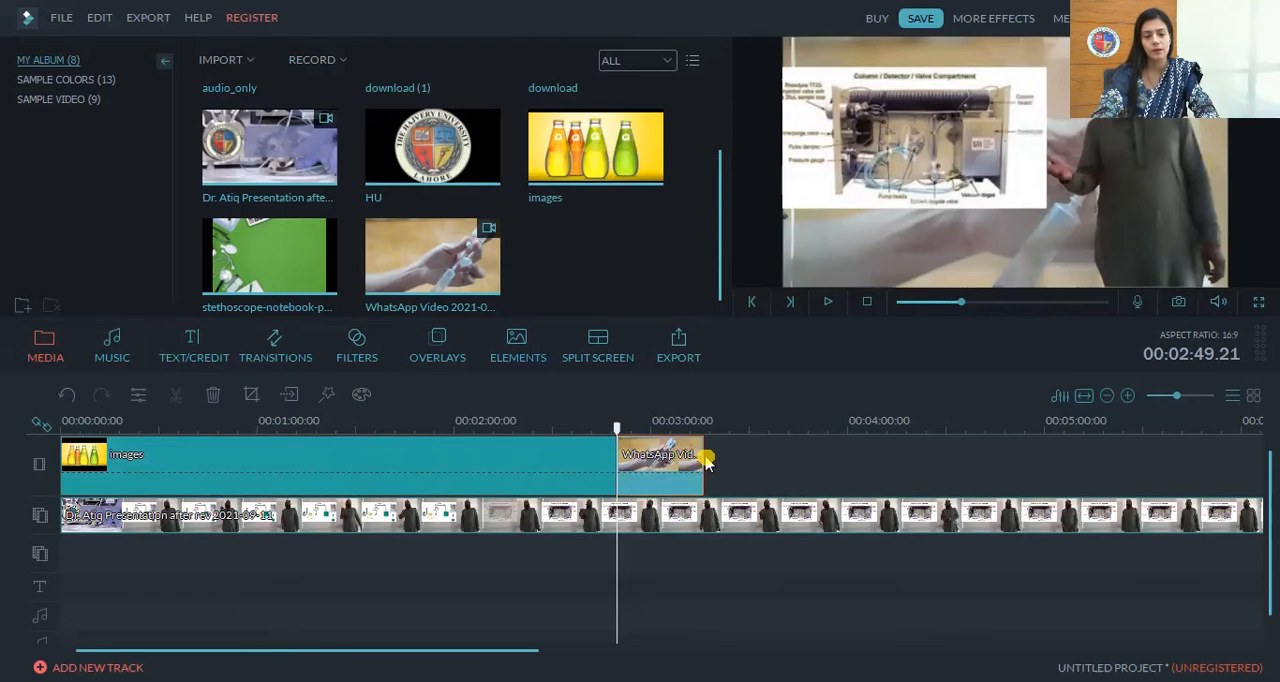
left_click(828, 303)
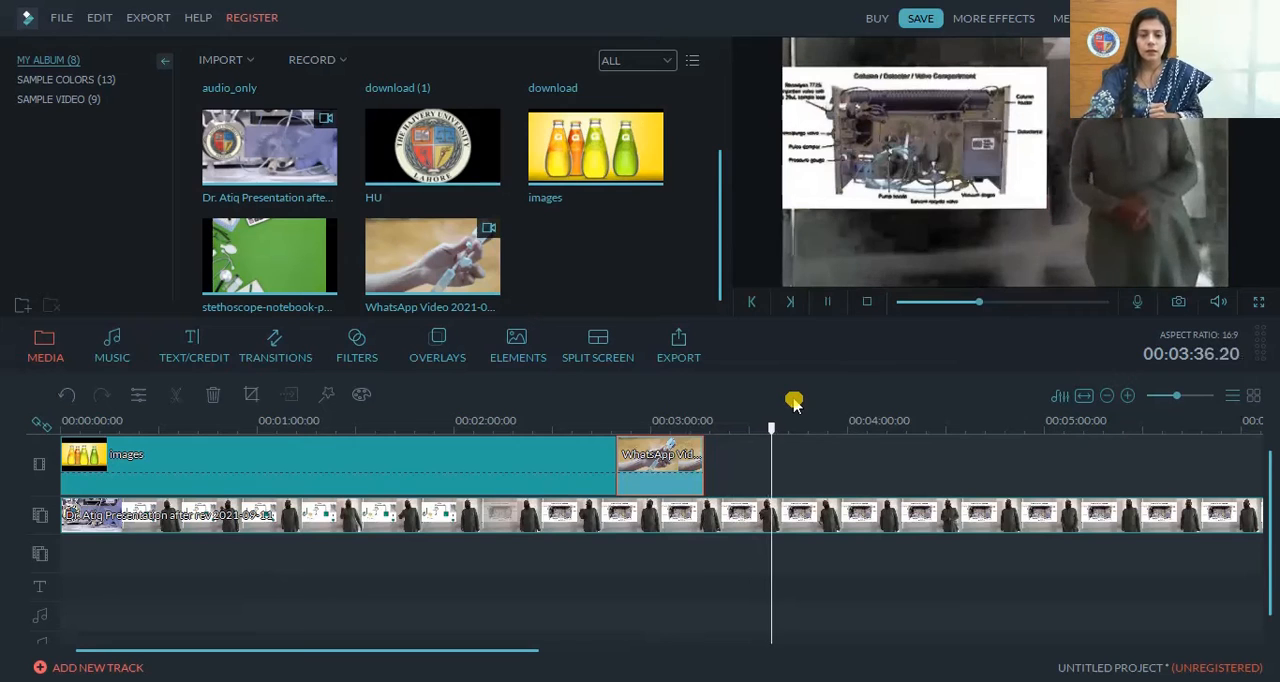
Add the green pills image to the main video track after the WhatsApp clip and delete it again
scroll(717, 172, "up", 2)
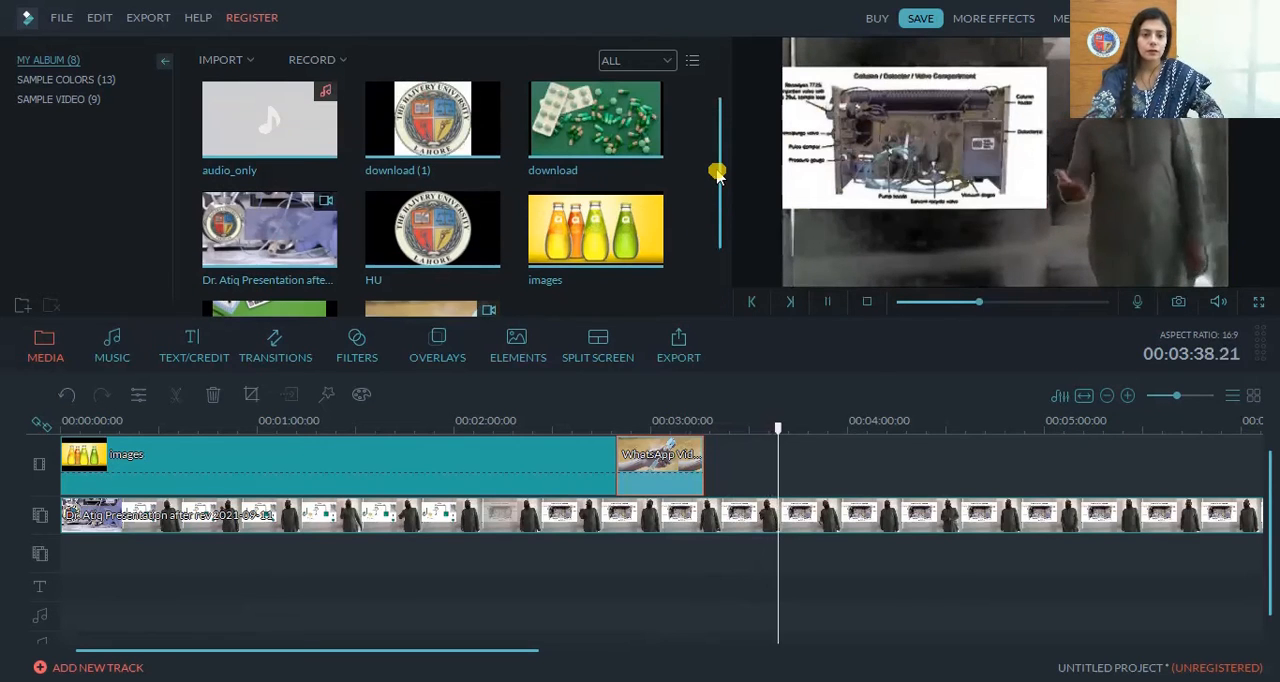
mouse_move(248, 143)
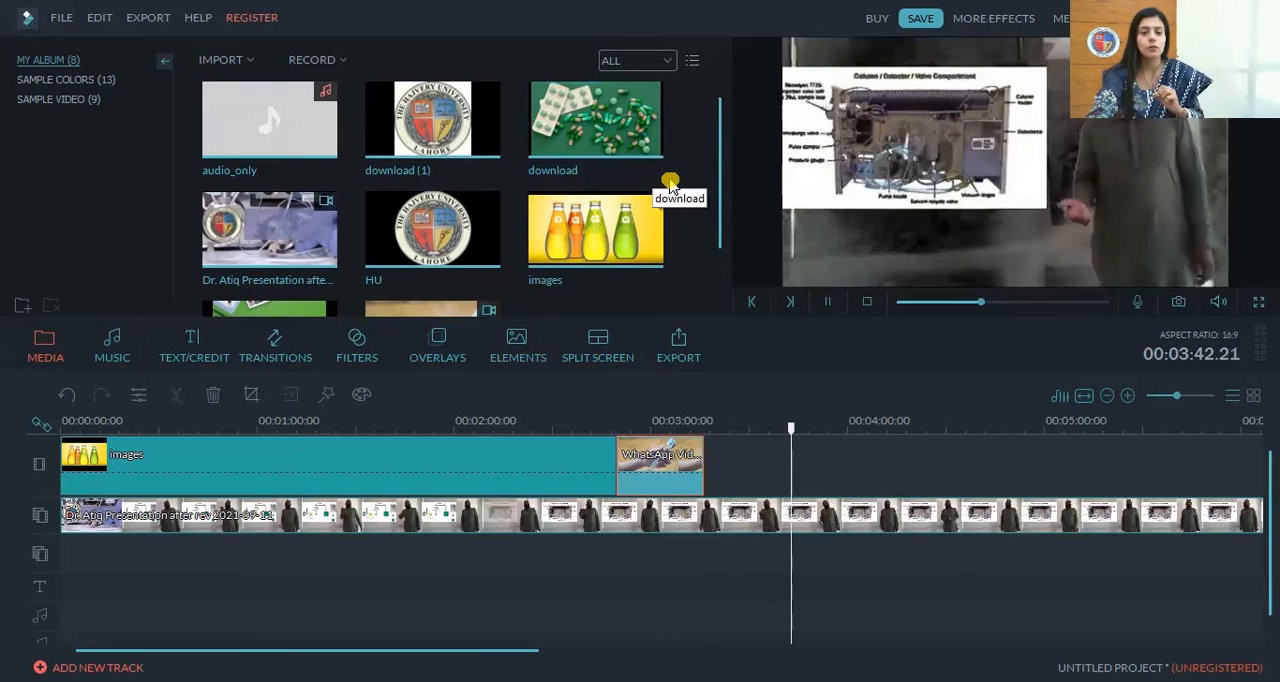
left_click(596, 121)
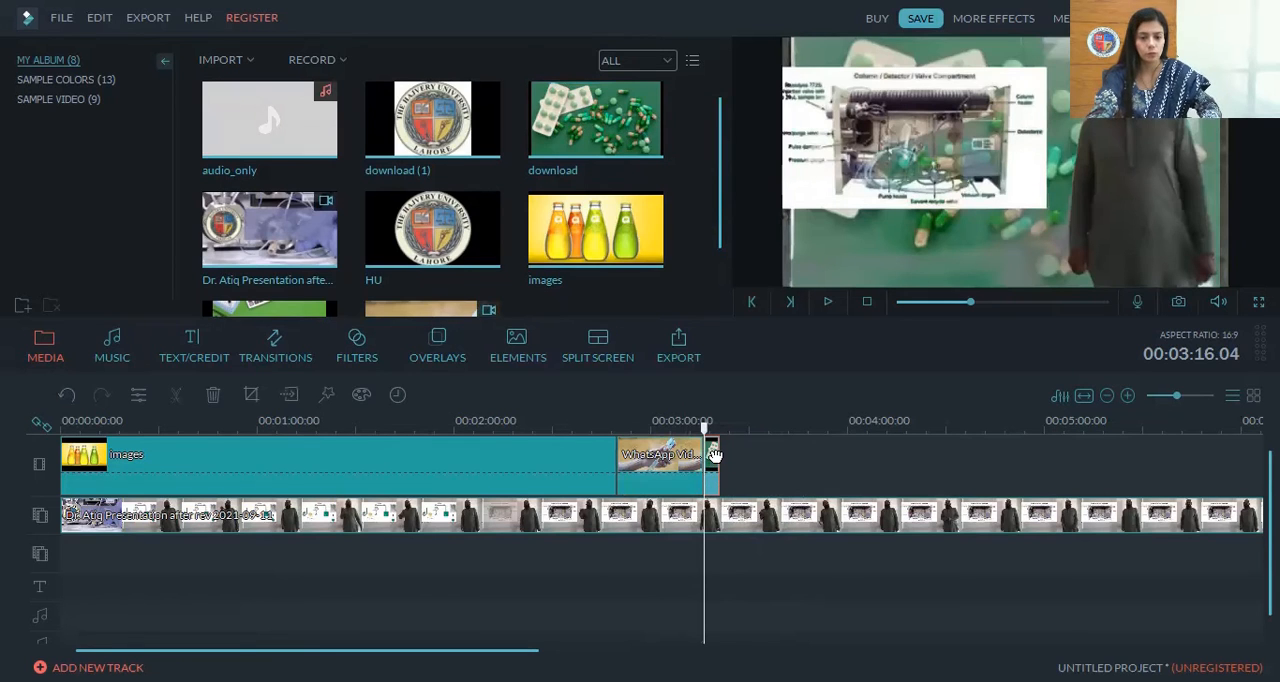
left_click_drag(714, 455, 712, 505)
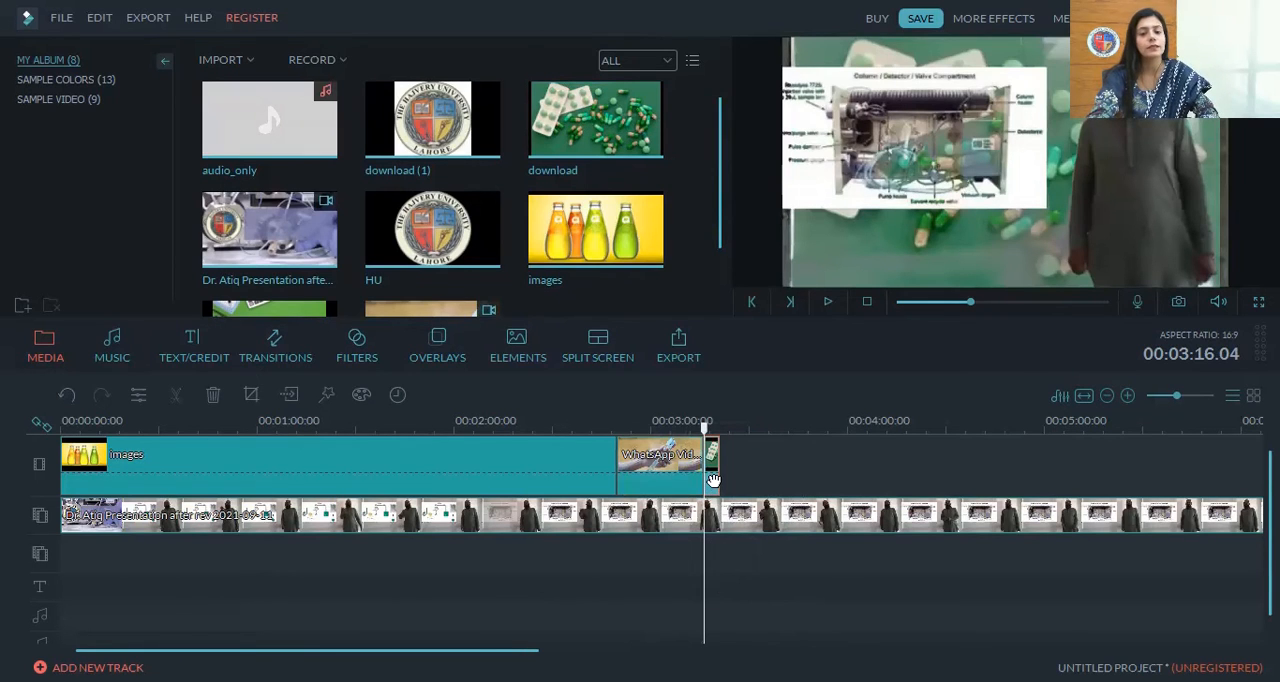
right_click(714, 480)
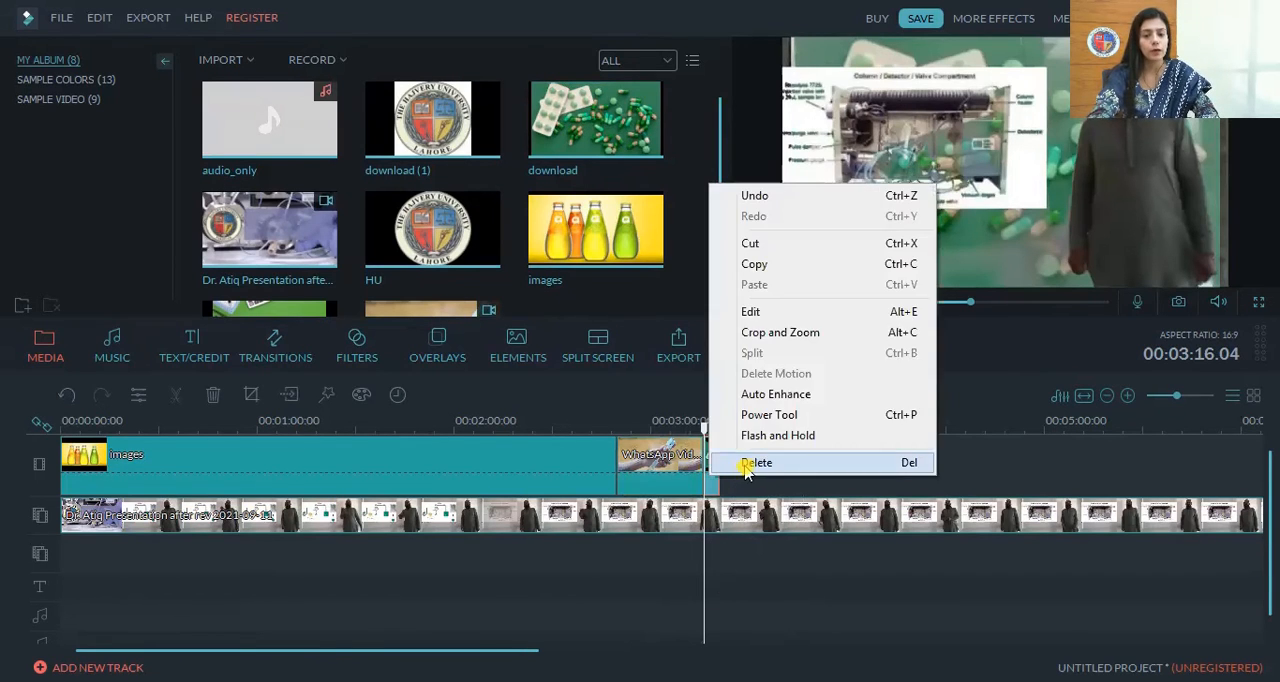
left_click(748, 483)
Place the pills image on the second picture-in-picture track at 00:03:16.04 and remove it
left_click_drag(625, 130, 709, 547)
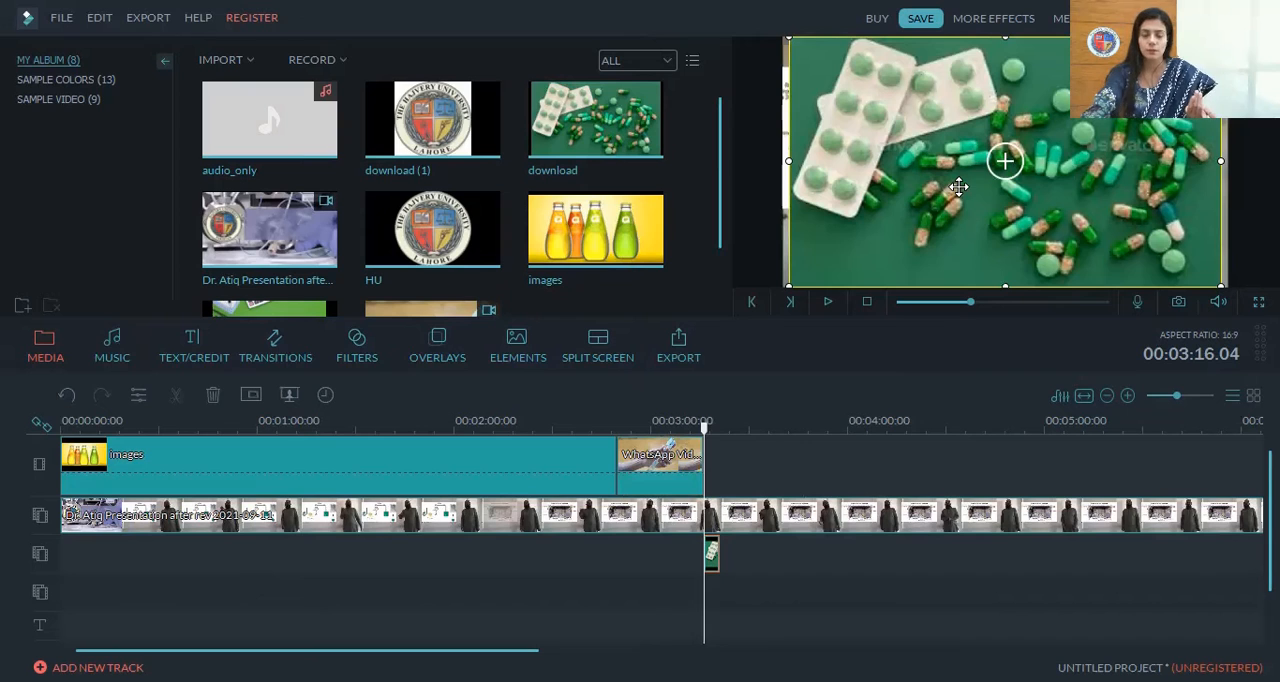
right_click(710, 558)
left_click(752, 534)
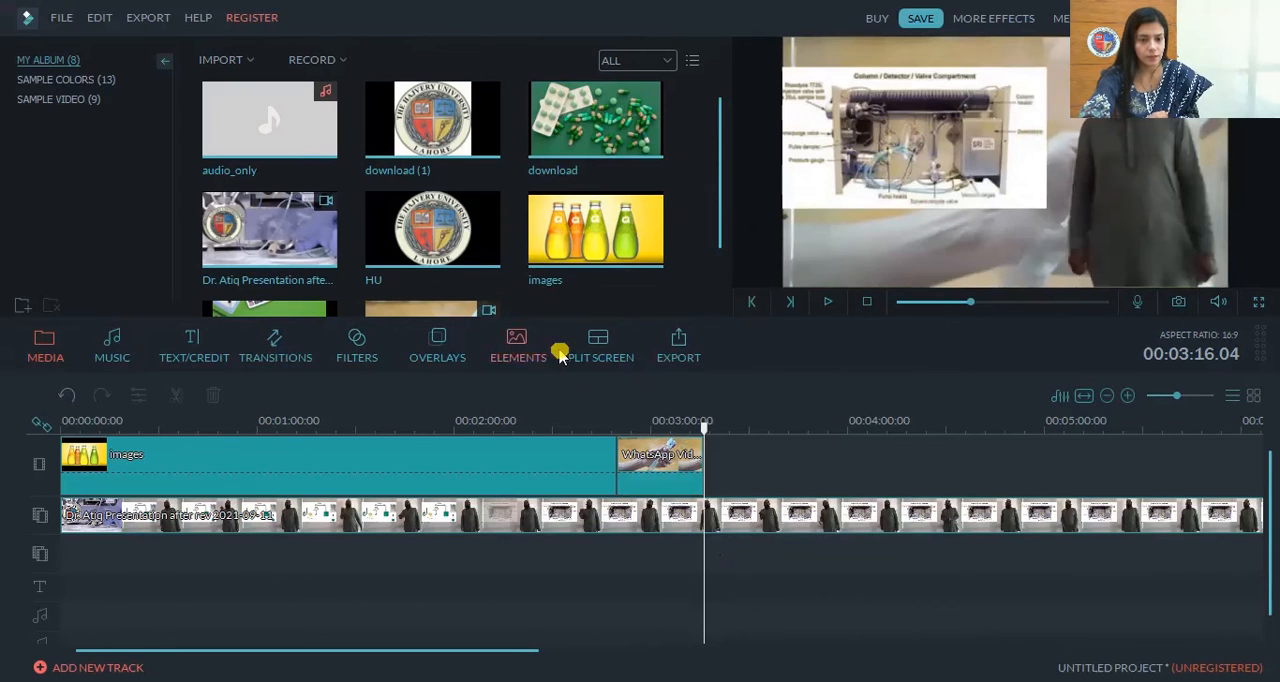
Add the Wreath Title to the text track at 00:03:16.04 and open it for advanced text editing
left_click(194, 345)
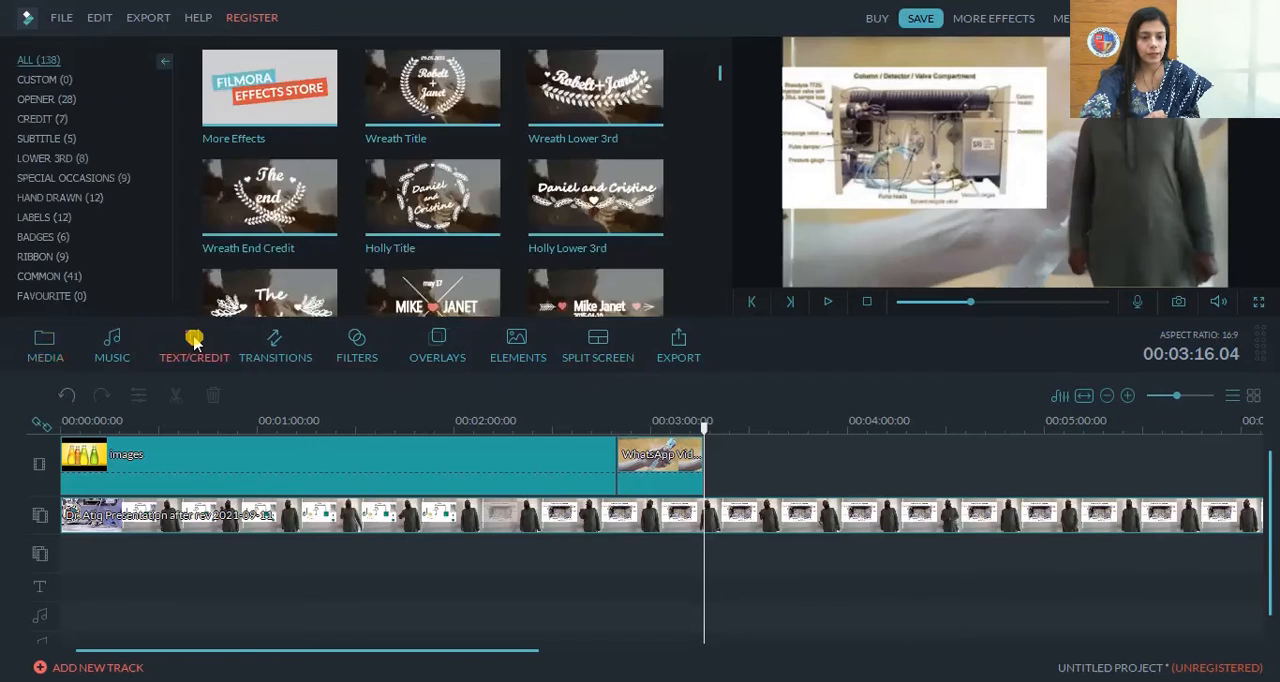
left_click(433, 93)
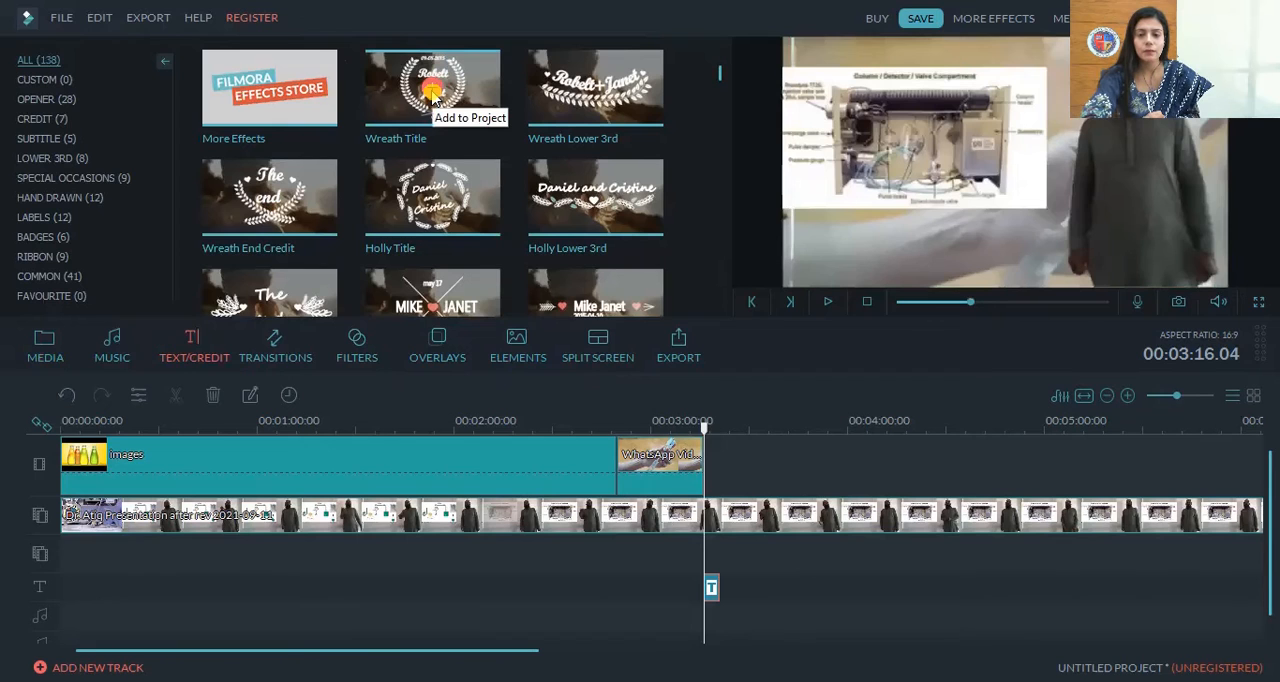
double_click(713, 588)
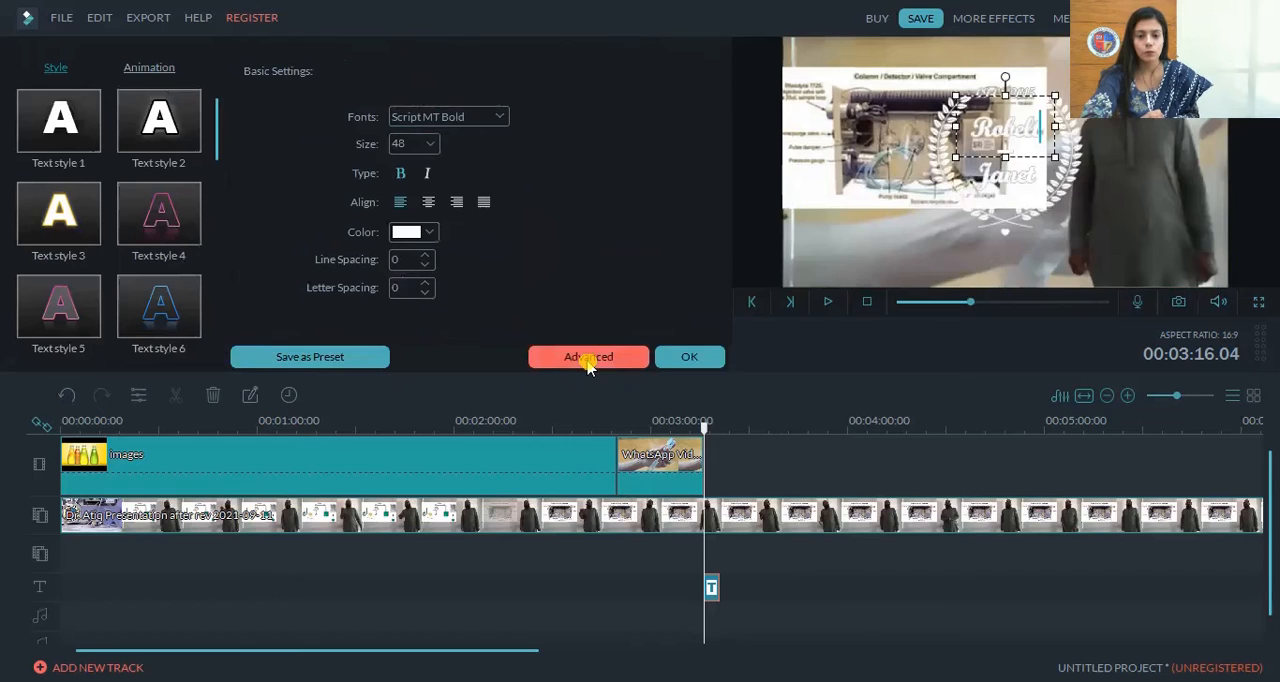
left_click(588, 360)
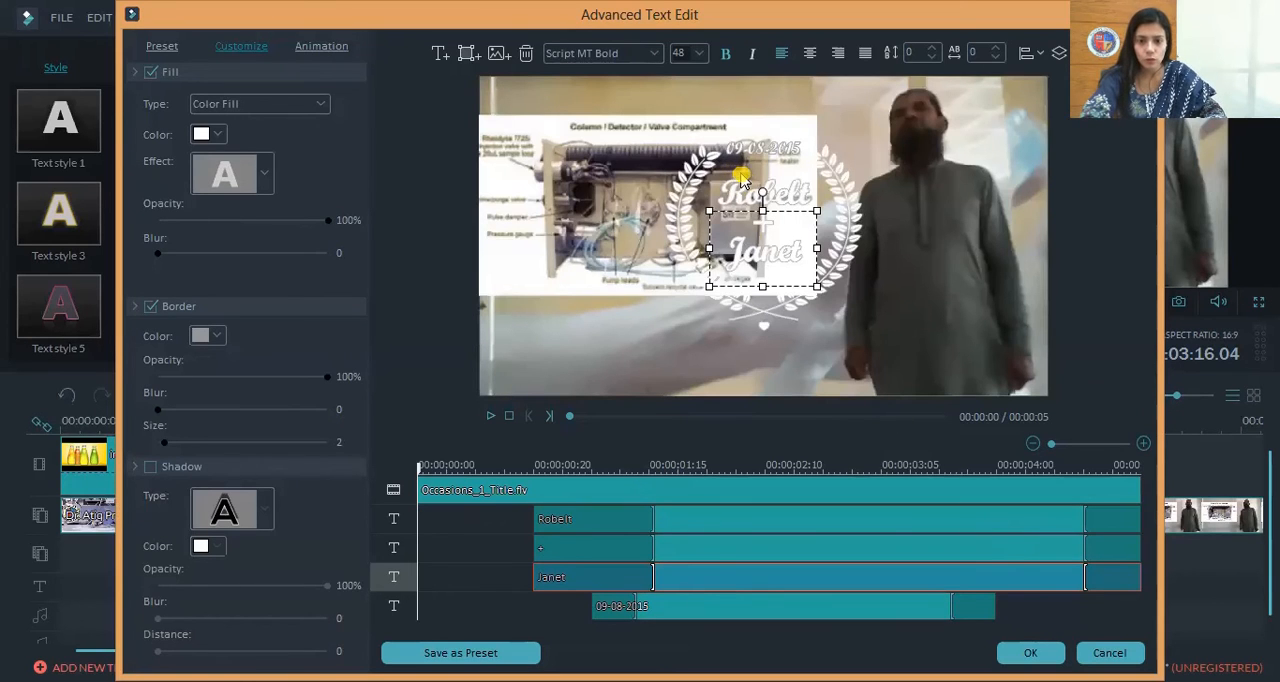
Move the wreath and its upper name text to the lower-left area of the frame and replace that name with "HU"
left_click_drag(830, 240, 698, 318)
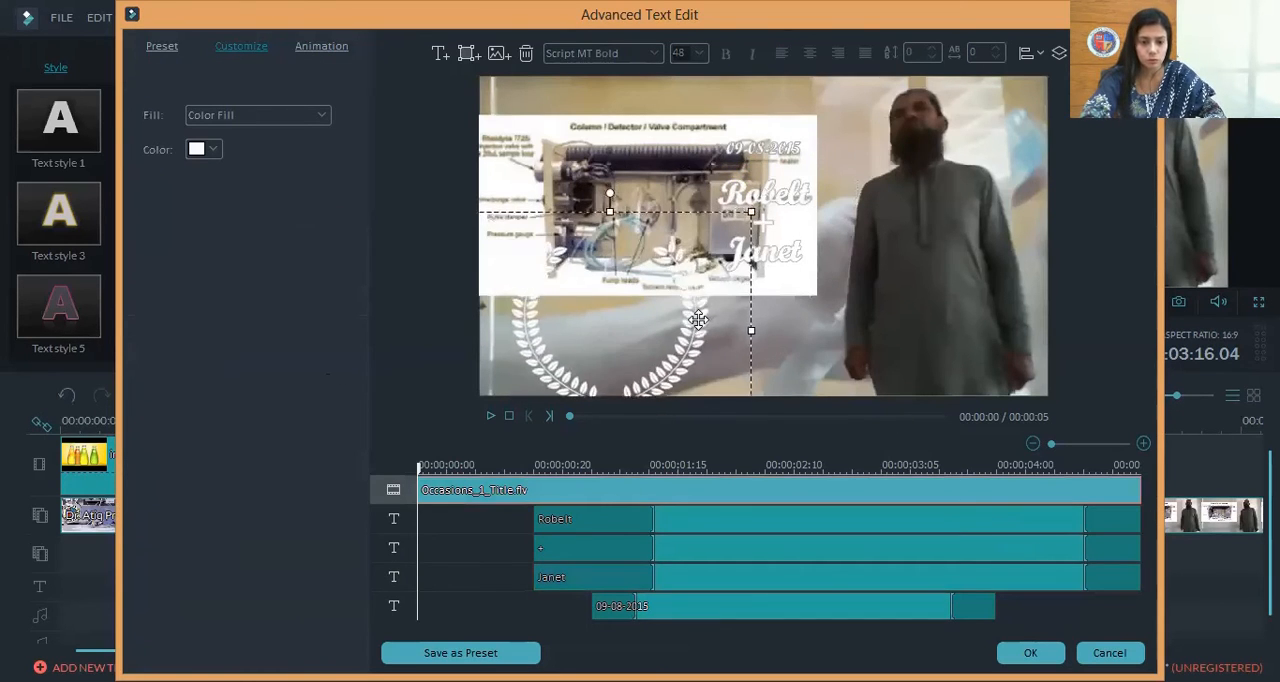
left_click(799, 197)
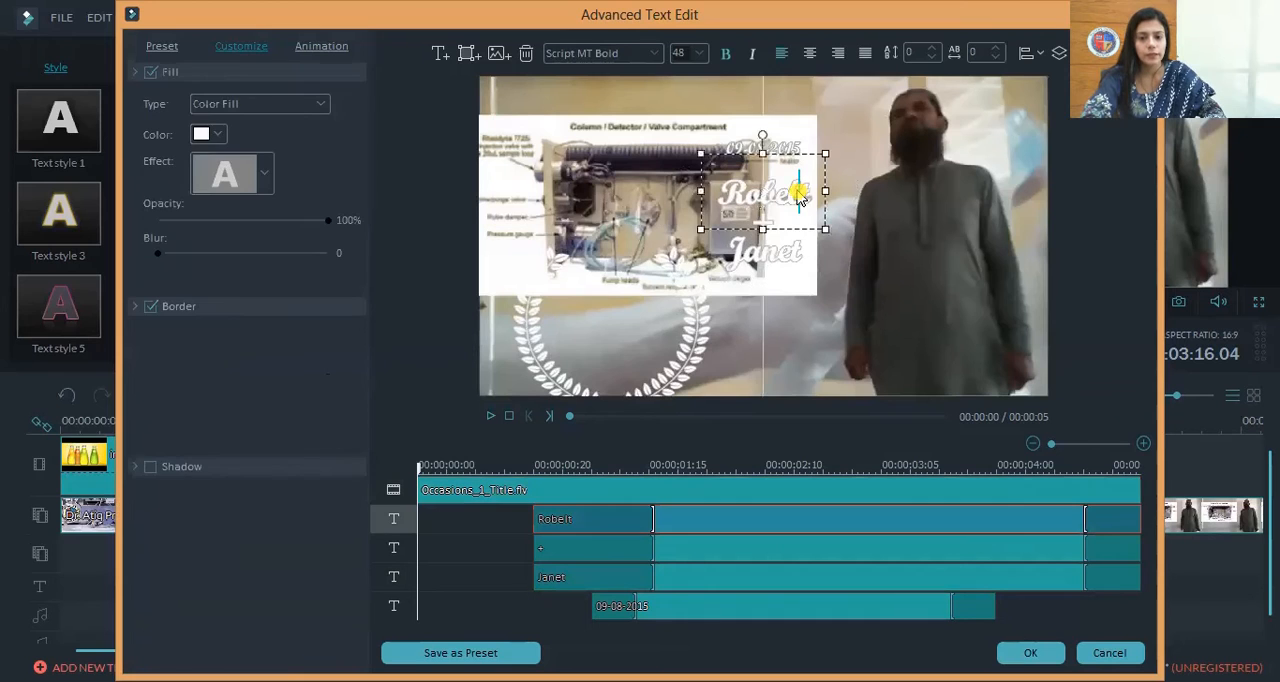
left_click_drag(782, 150, 632, 296)
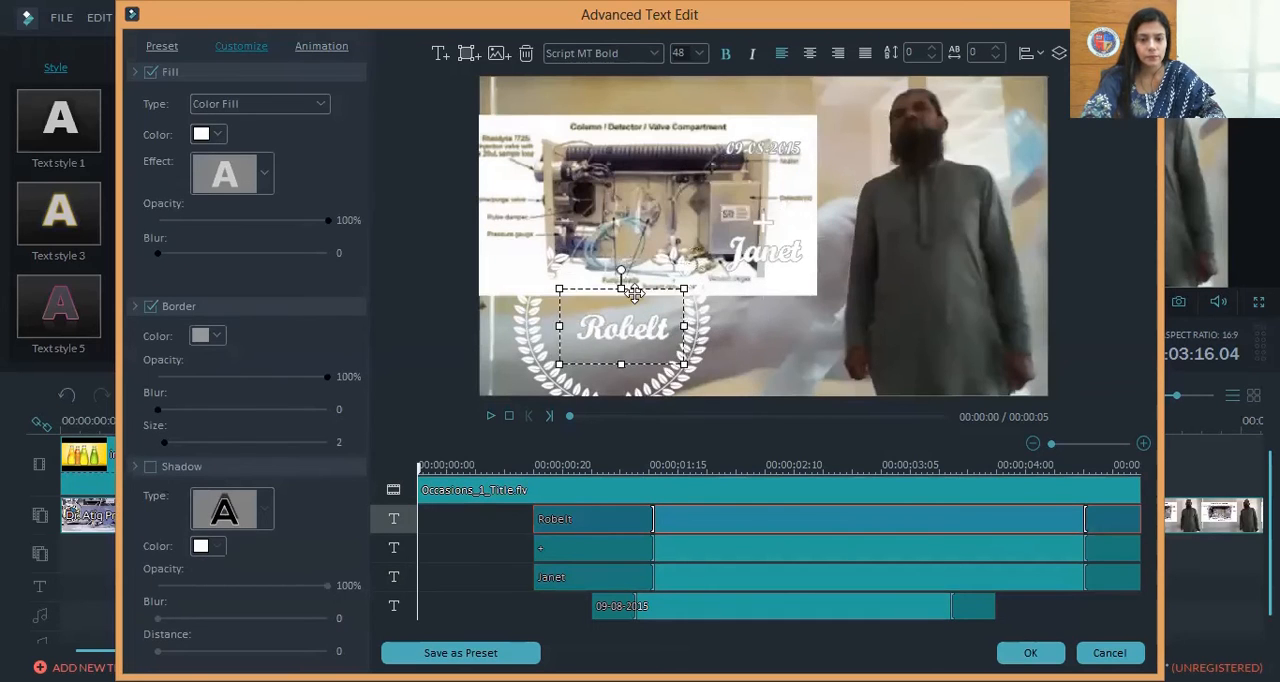
left_click(622, 336)
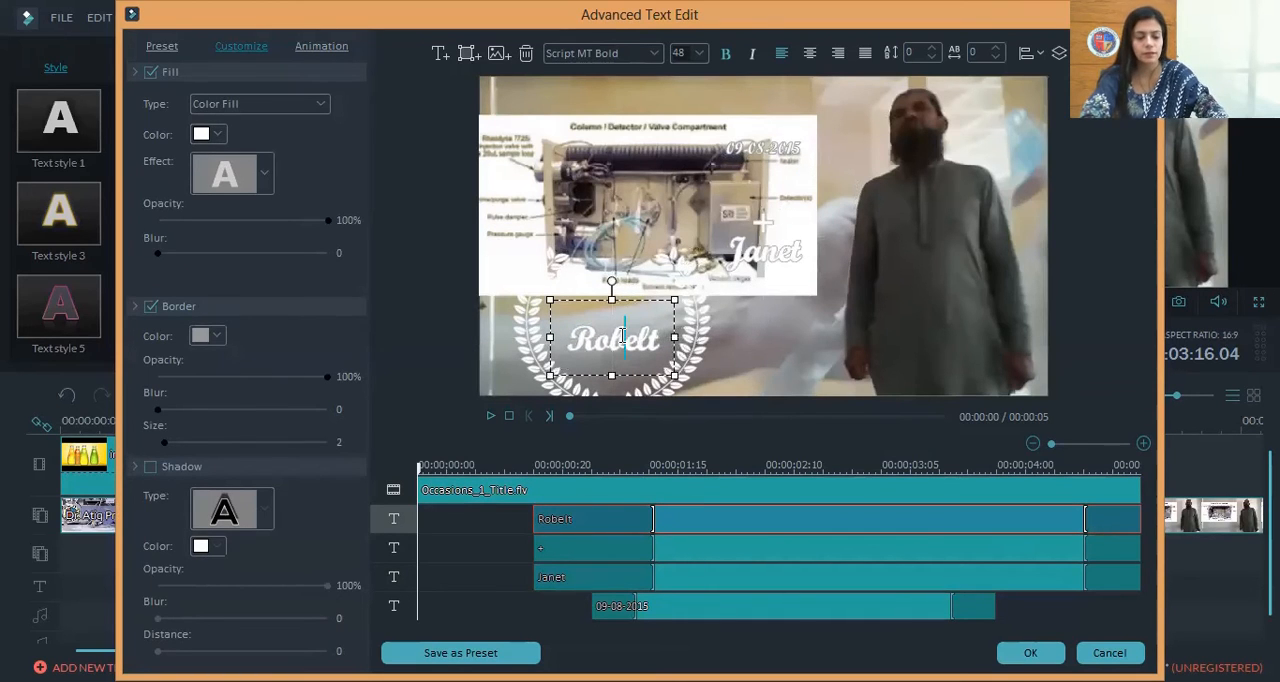
double_click(622, 336)
type("HU")
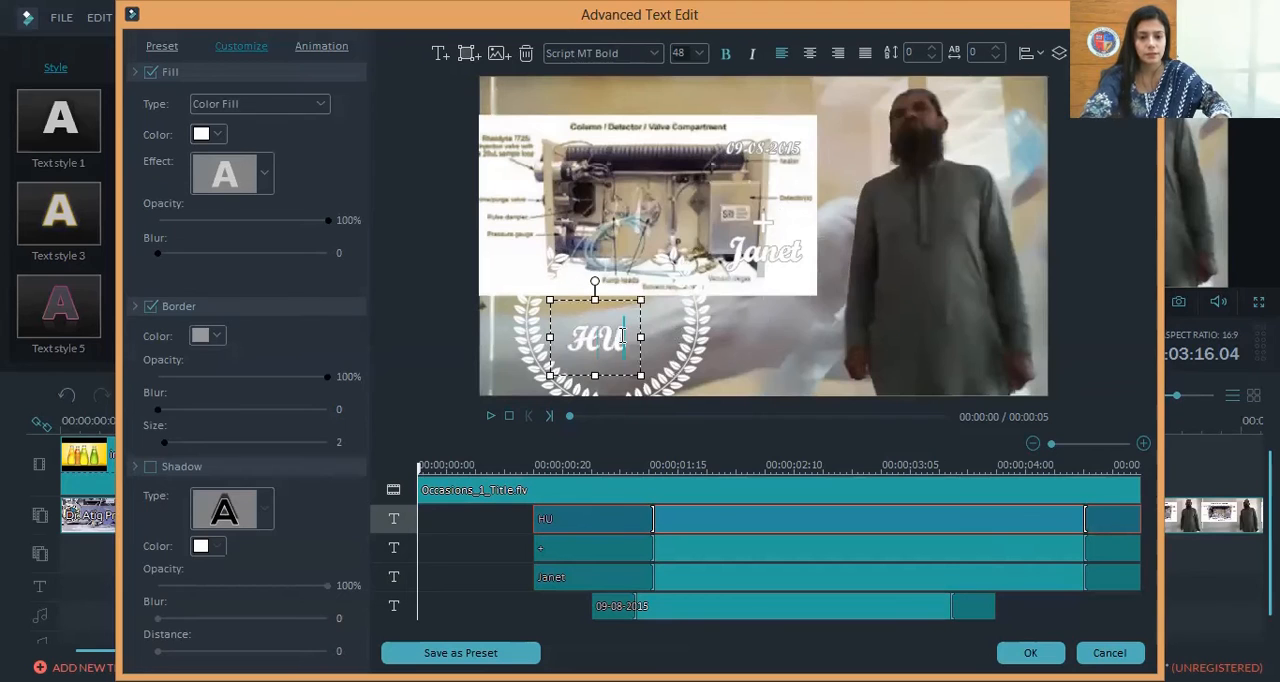
Set the fill color of the "HU" text to black
left_click(605, 343)
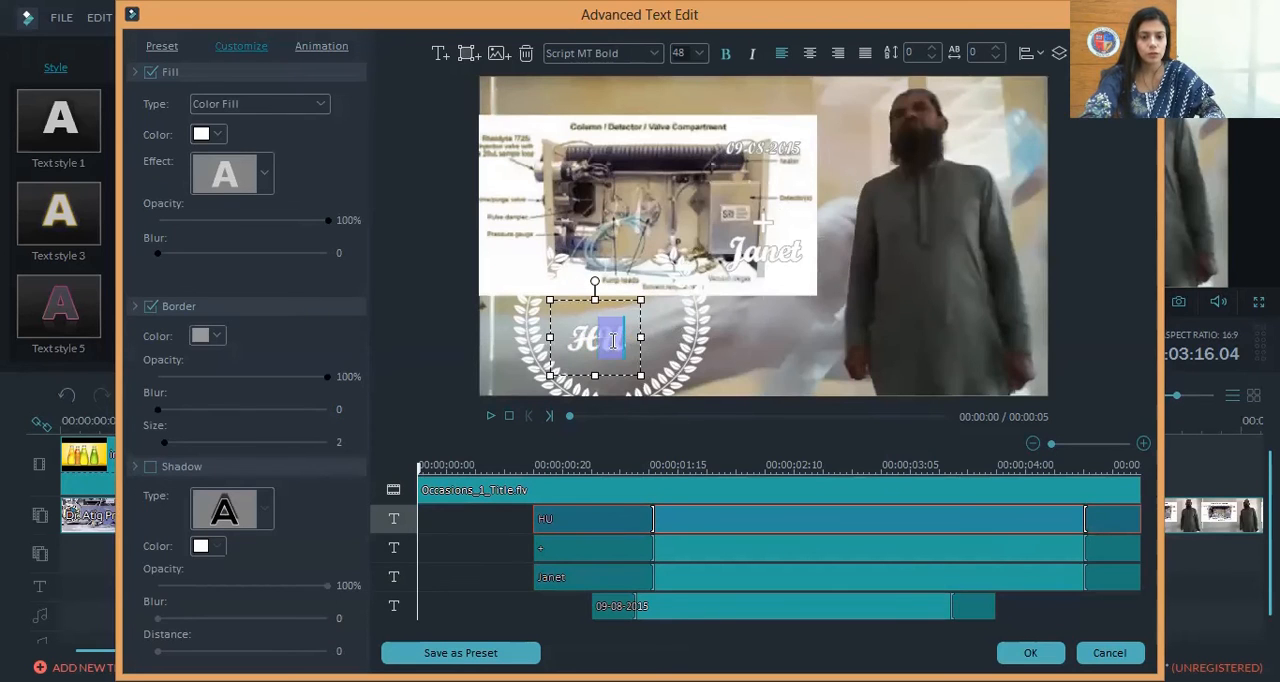
double_click(605, 343)
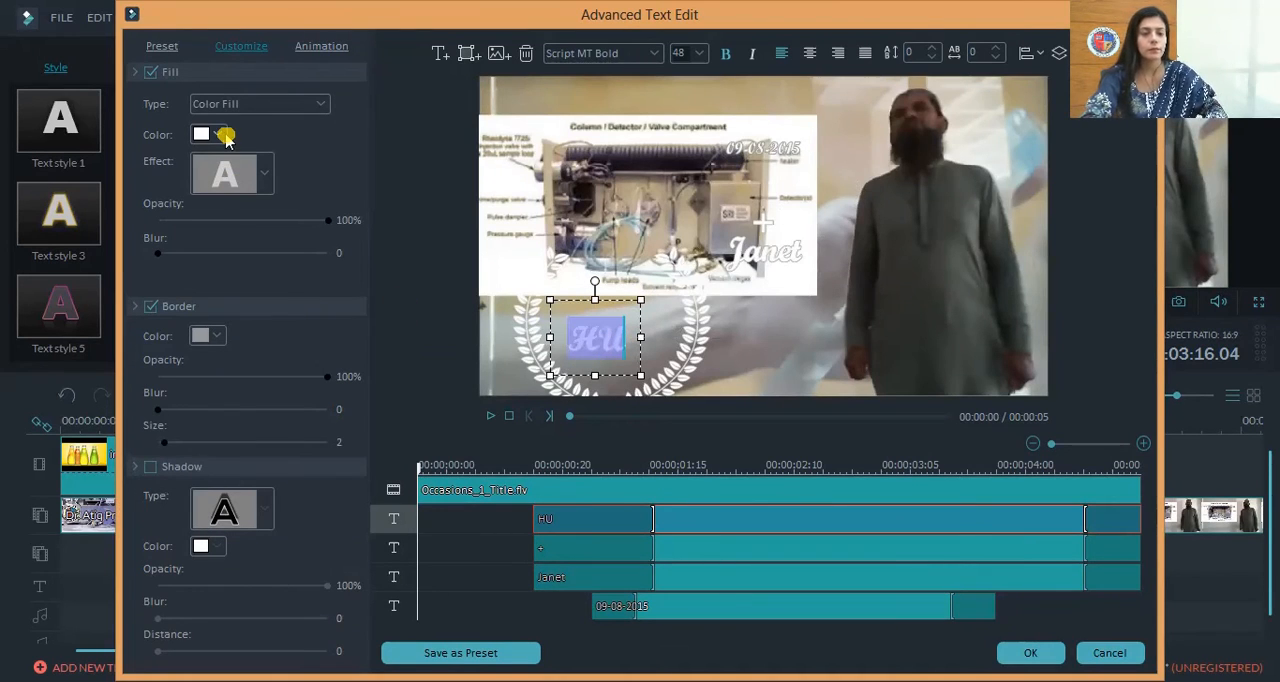
left_click(216, 135)
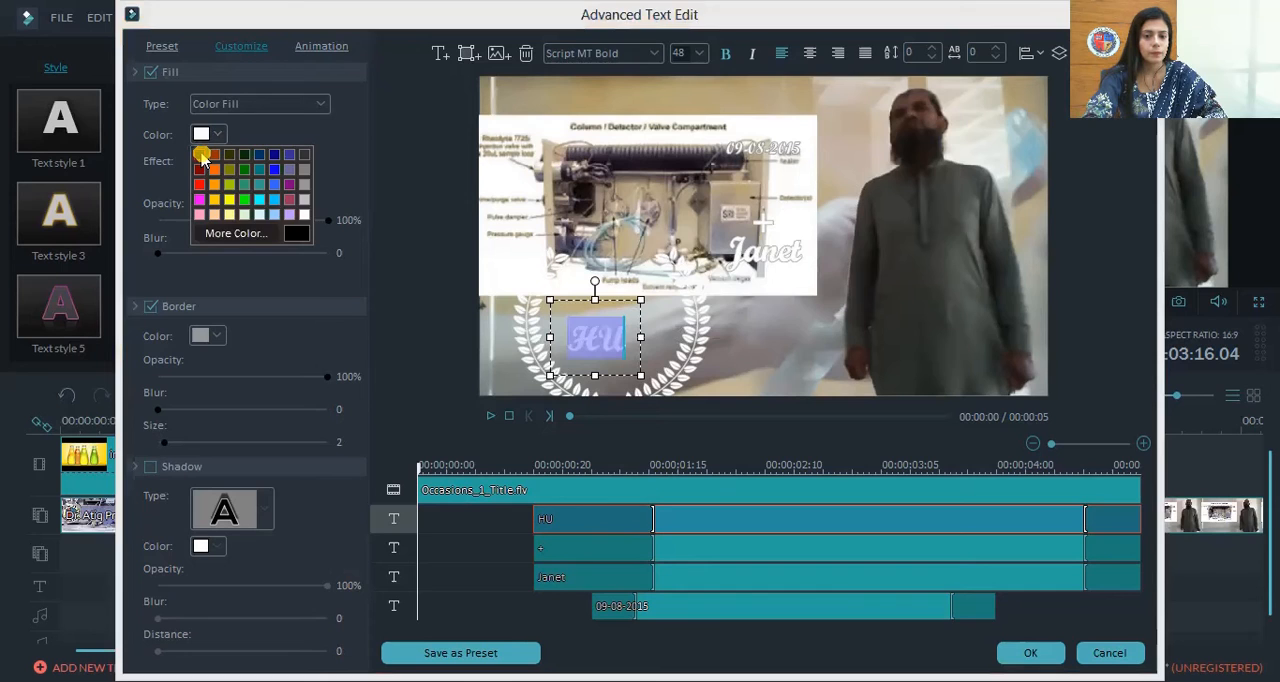
left_click(200, 156)
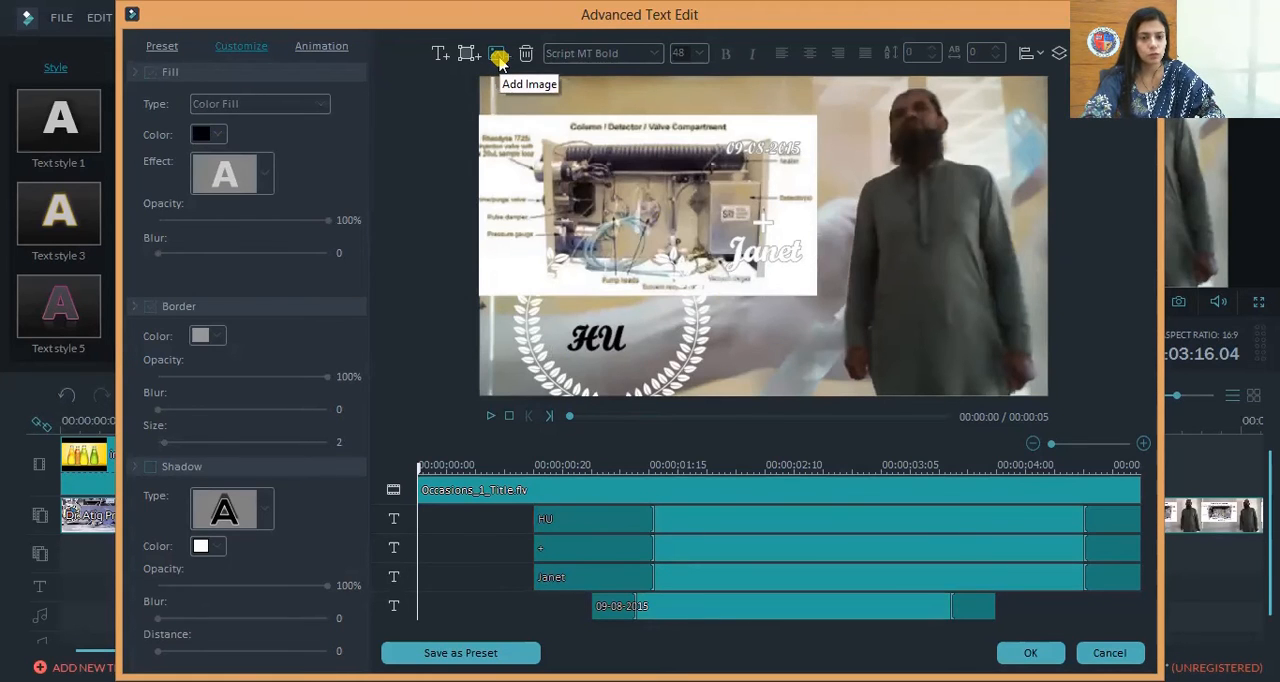
Add the HU logo image from the training folder to the title, shrink it beside the wreath, and apply the title edits
left_click(498, 57)
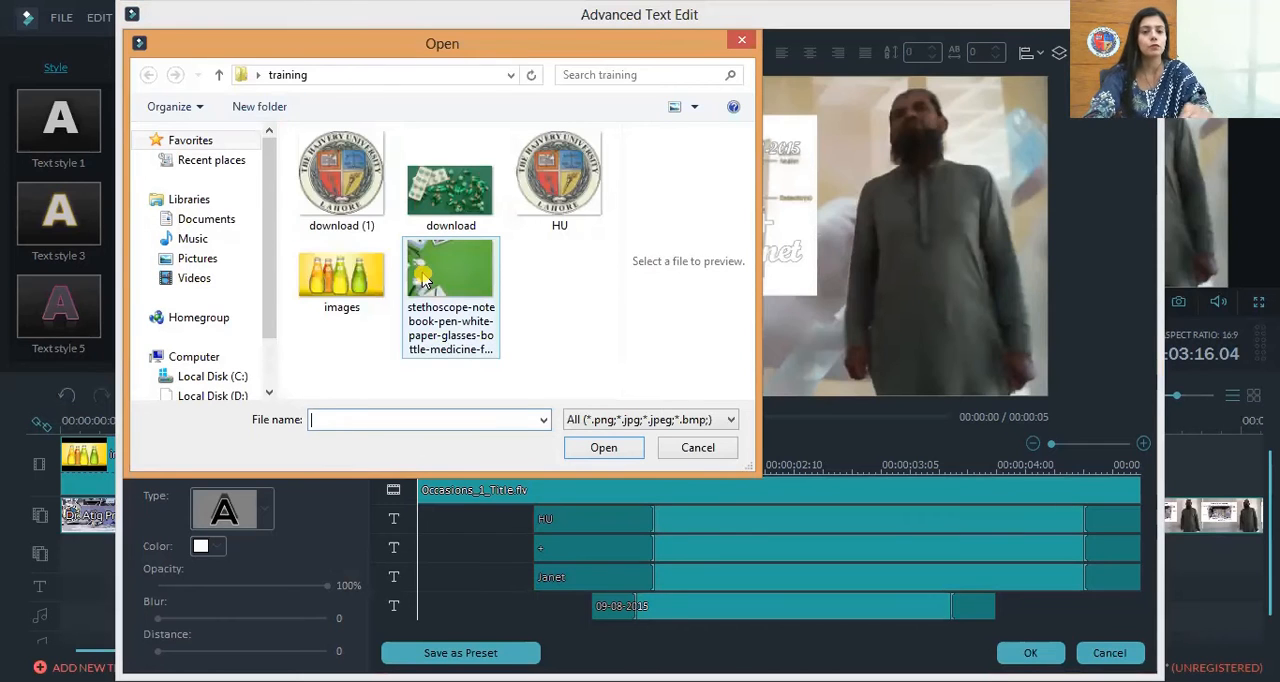
left_click(588, 198)
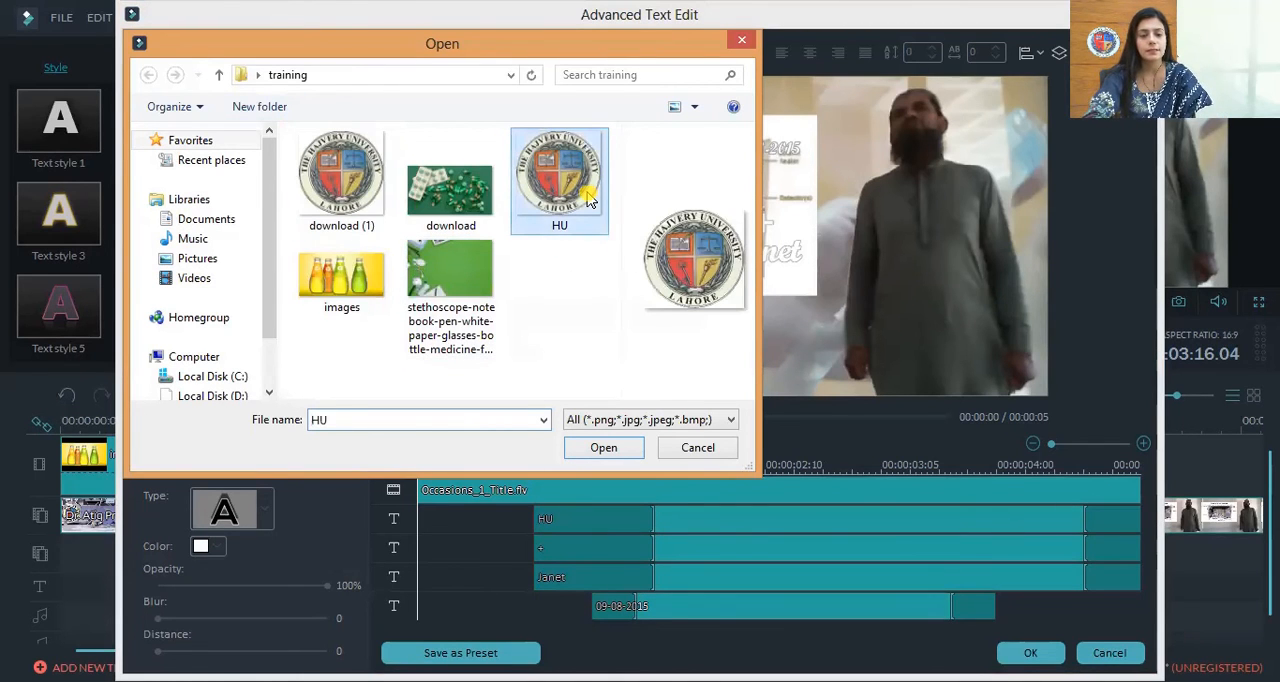
left_click(604, 447)
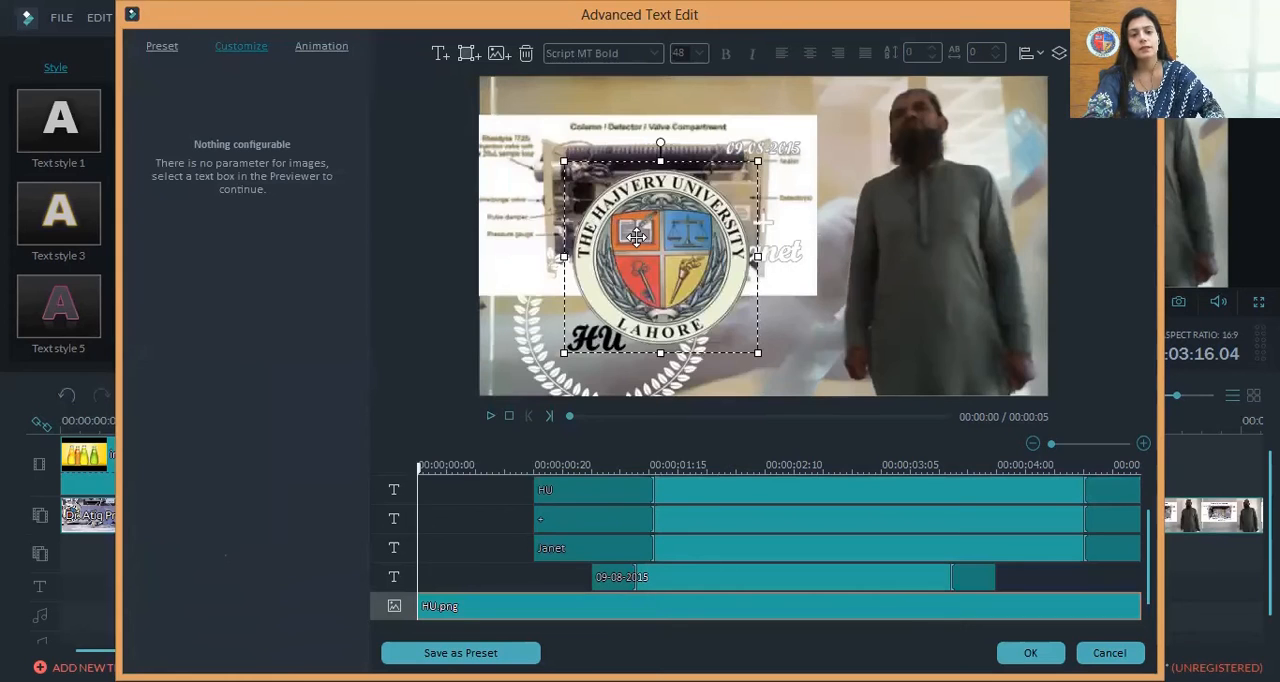
left_click_drag(669, 228, 772, 337)
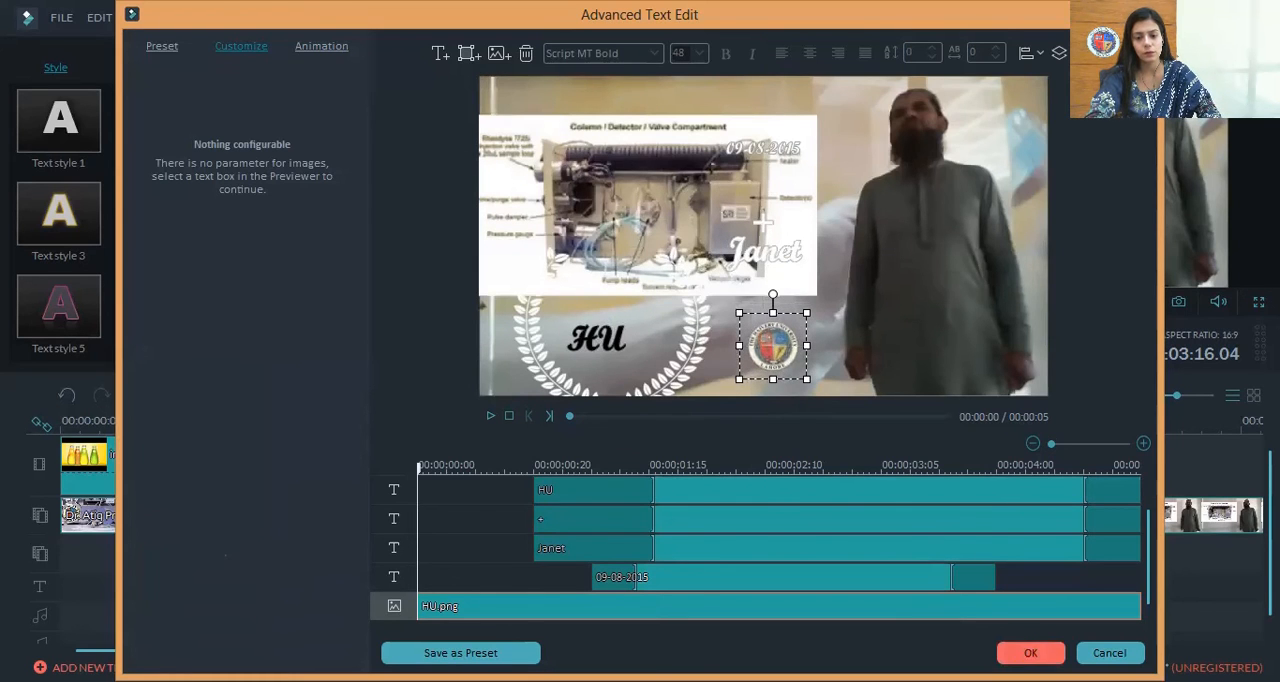
left_click(1030, 652)
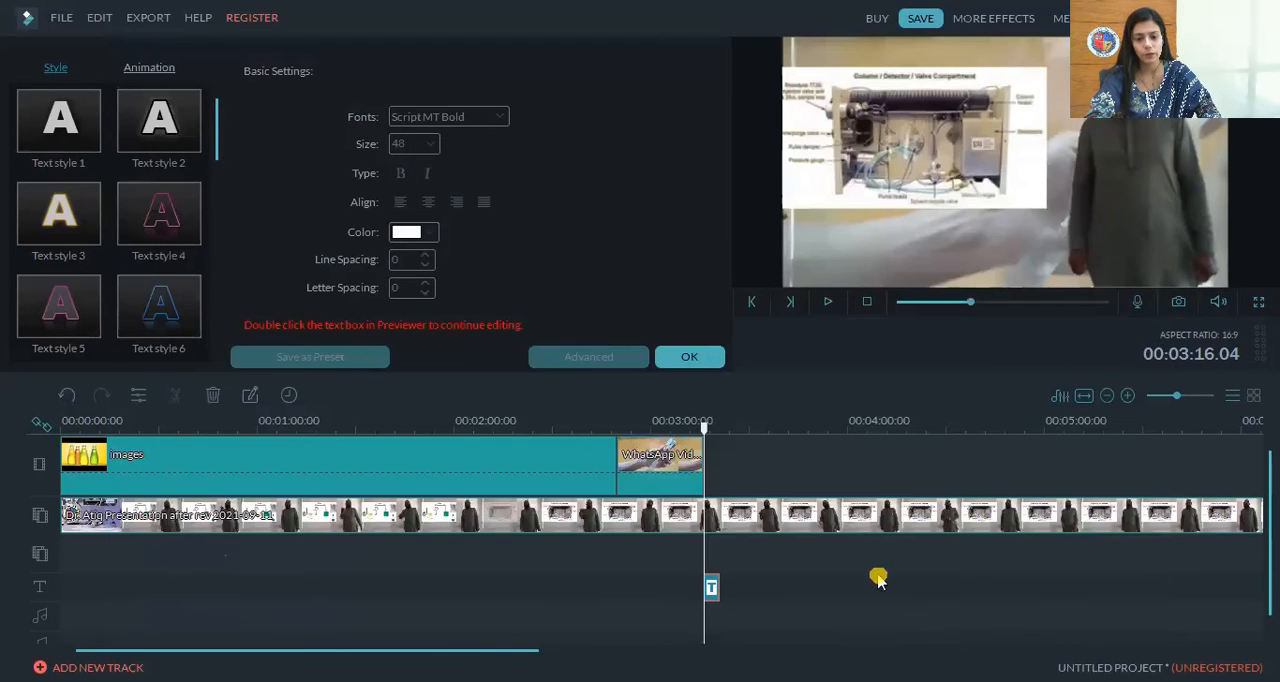
Play back the video with the added title, and set up an export to a device with the output name "TTTTY"
left_click(829, 303)
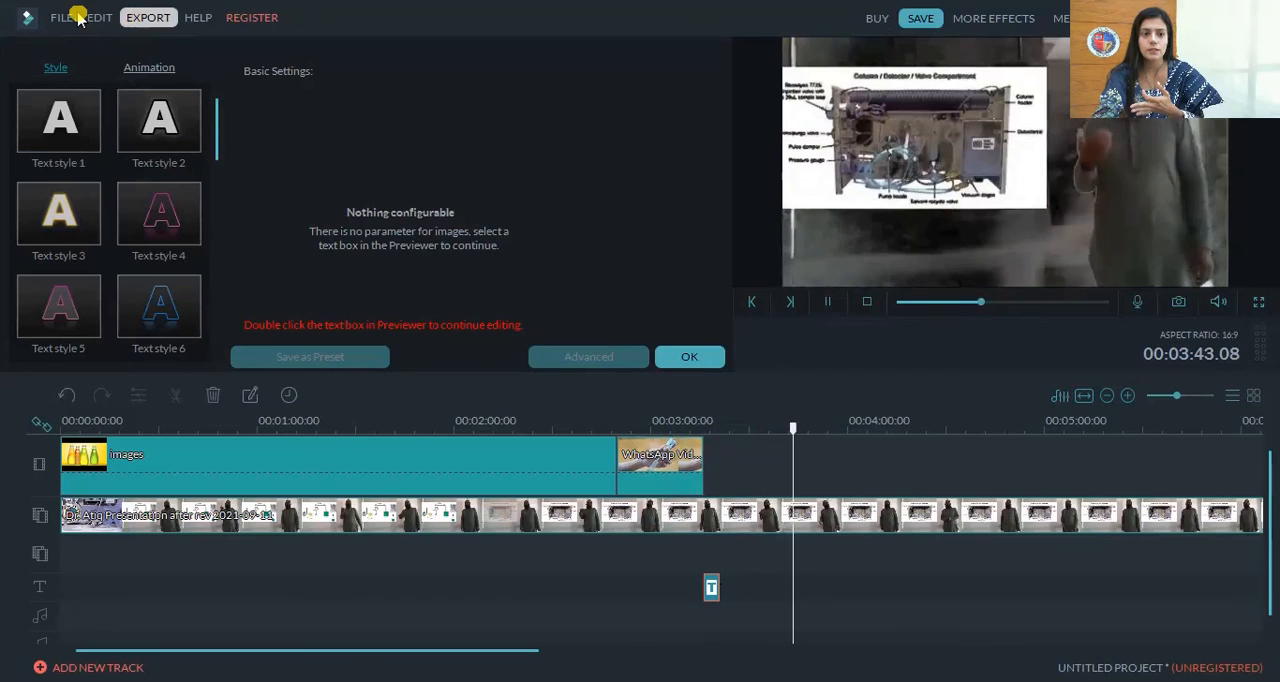
left_click(150, 18)
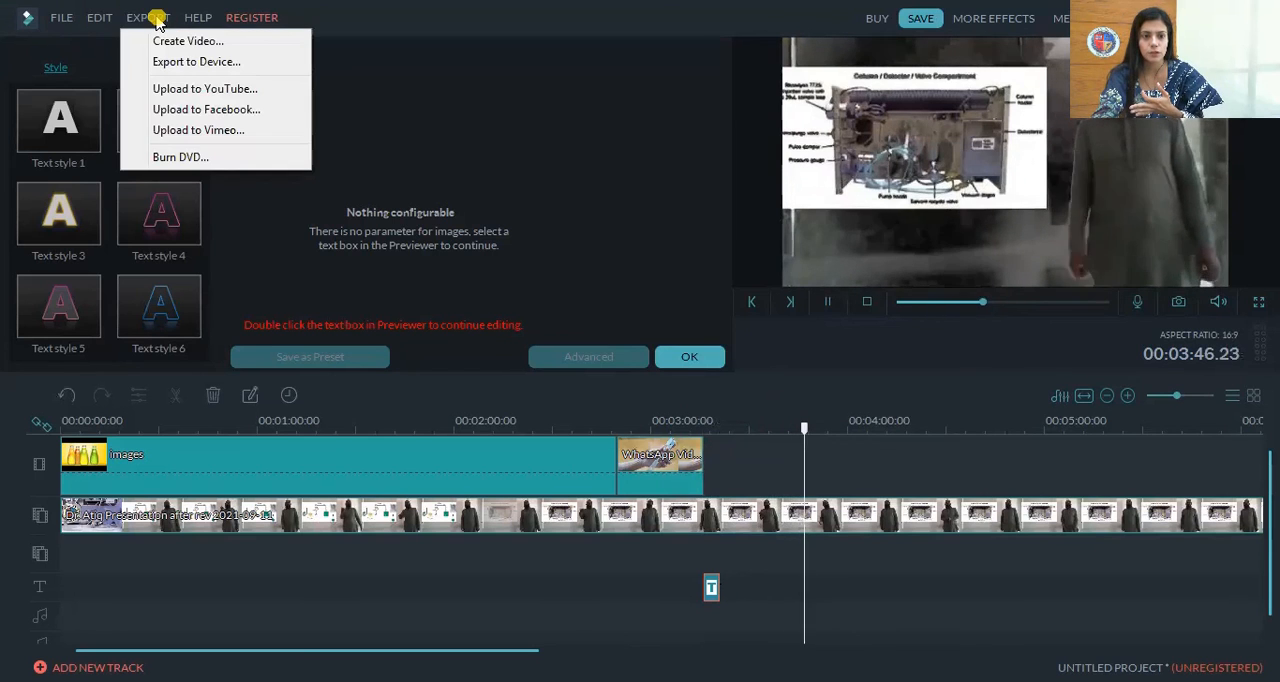
left_click(195, 68)
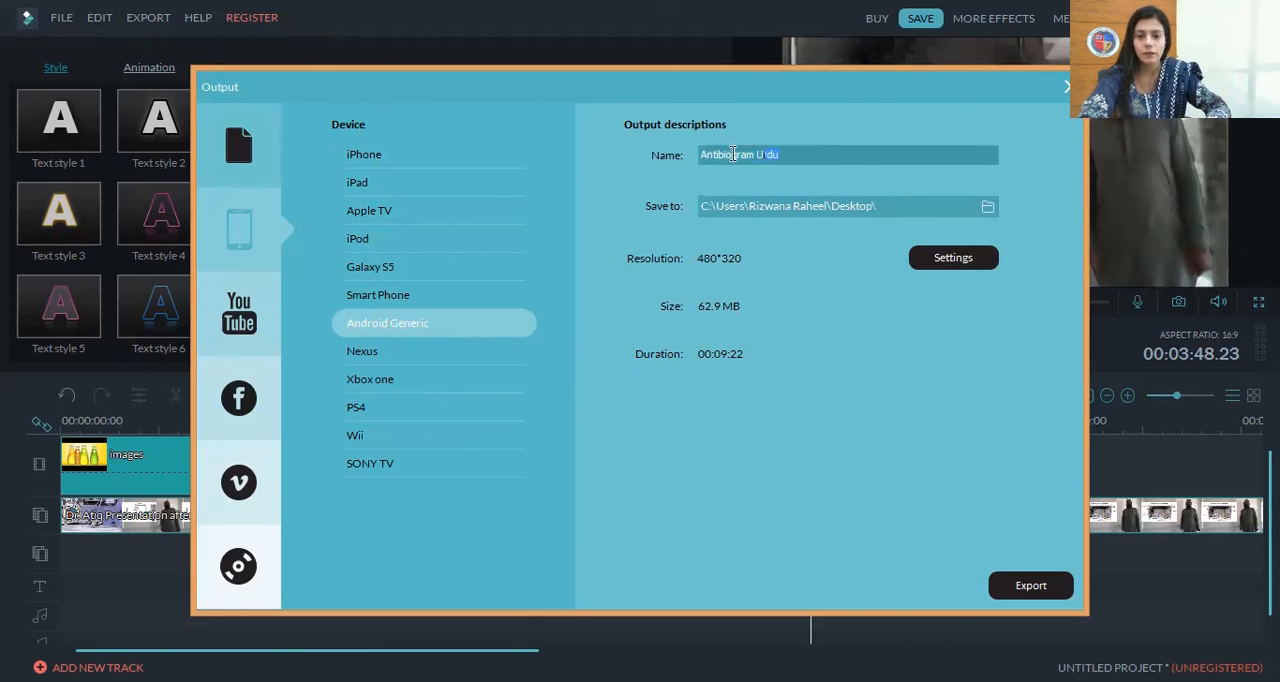
type("TTTTY")
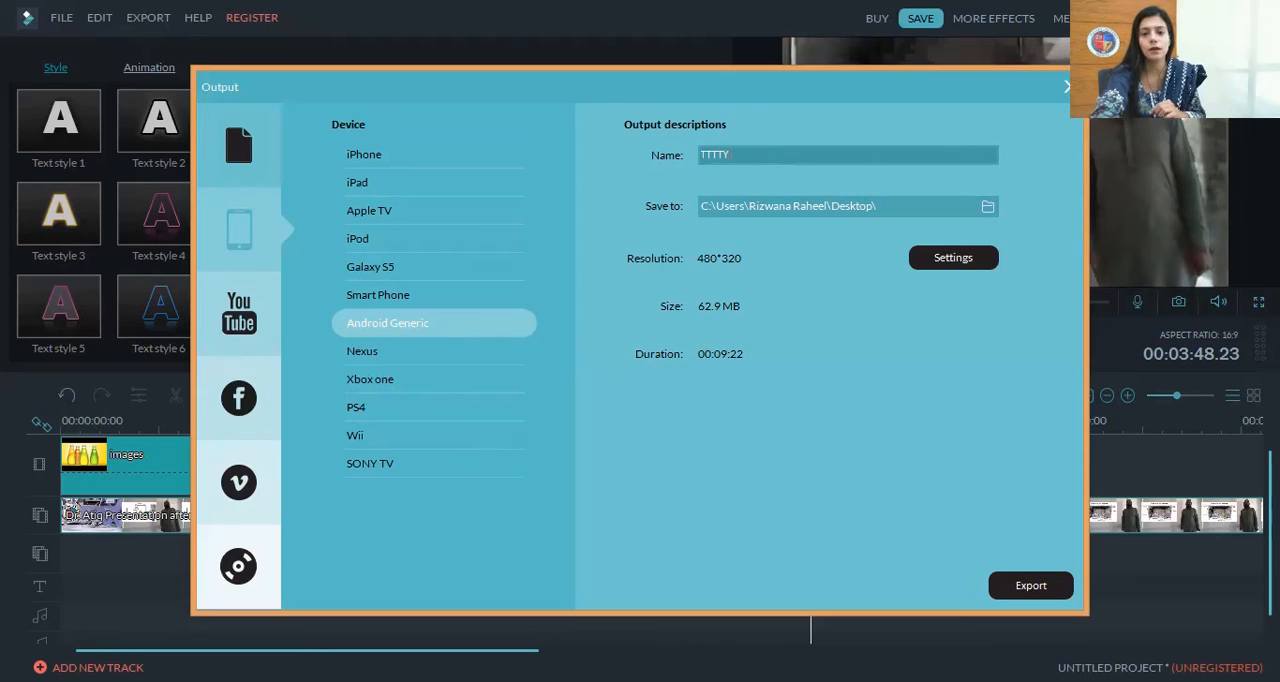
Set the export's video resolution to 720*480 and its video bit rate to 1200 kbps
left_click(955, 258)
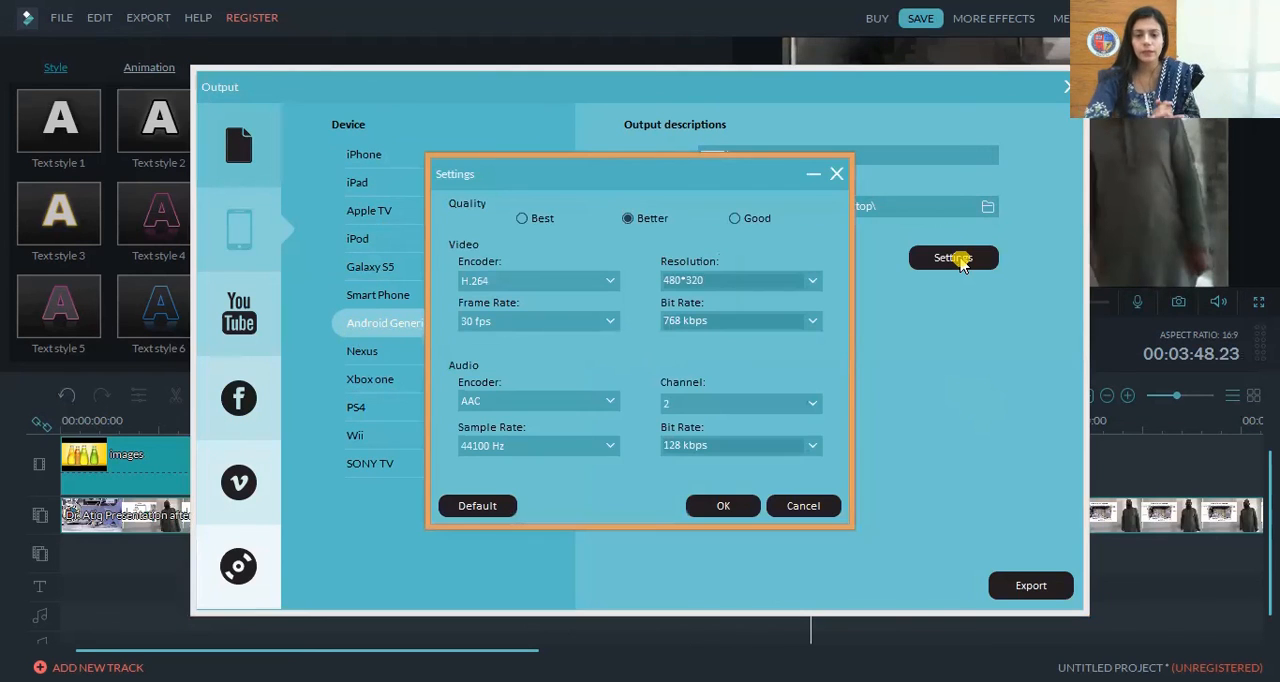
left_click(812, 282)
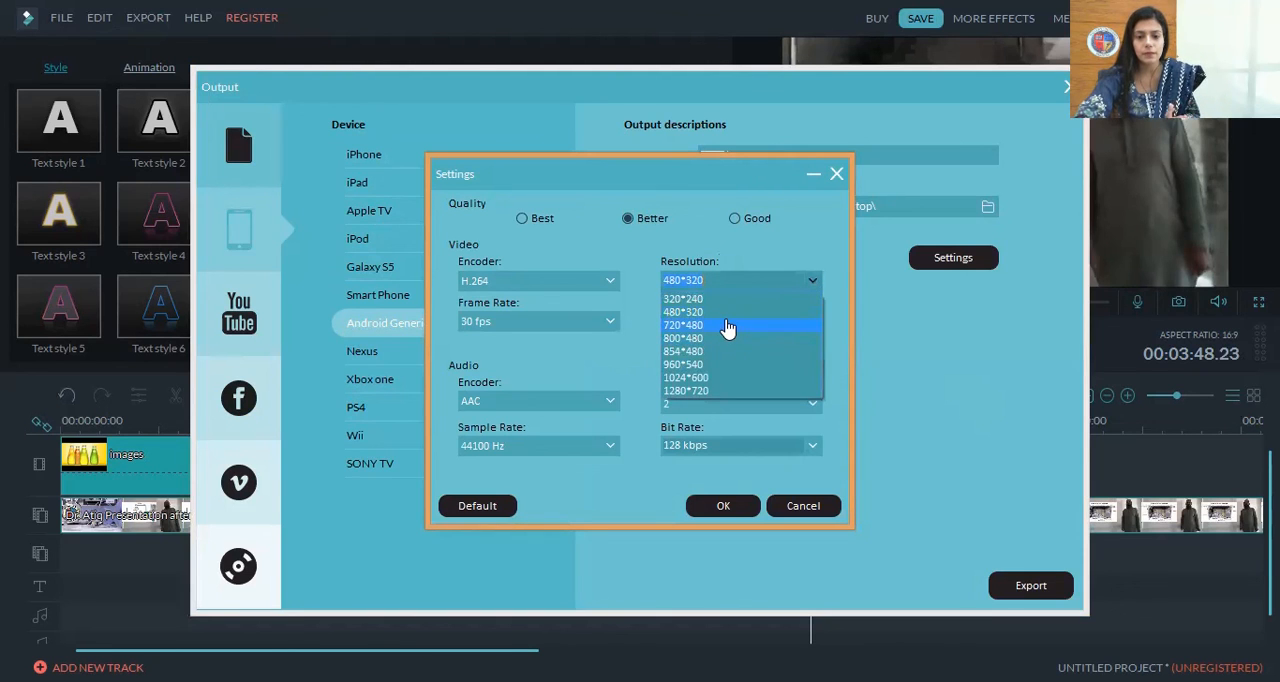
left_click(728, 298)
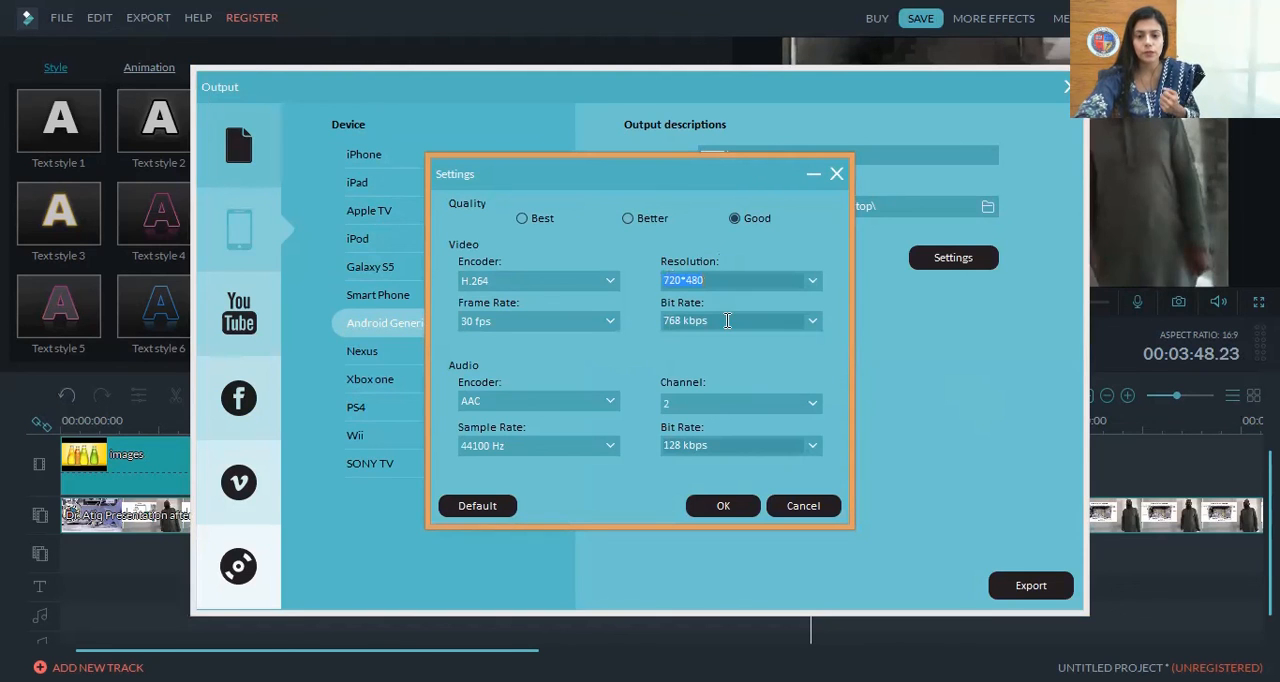
left_click(812, 321)
left_click(727, 379)
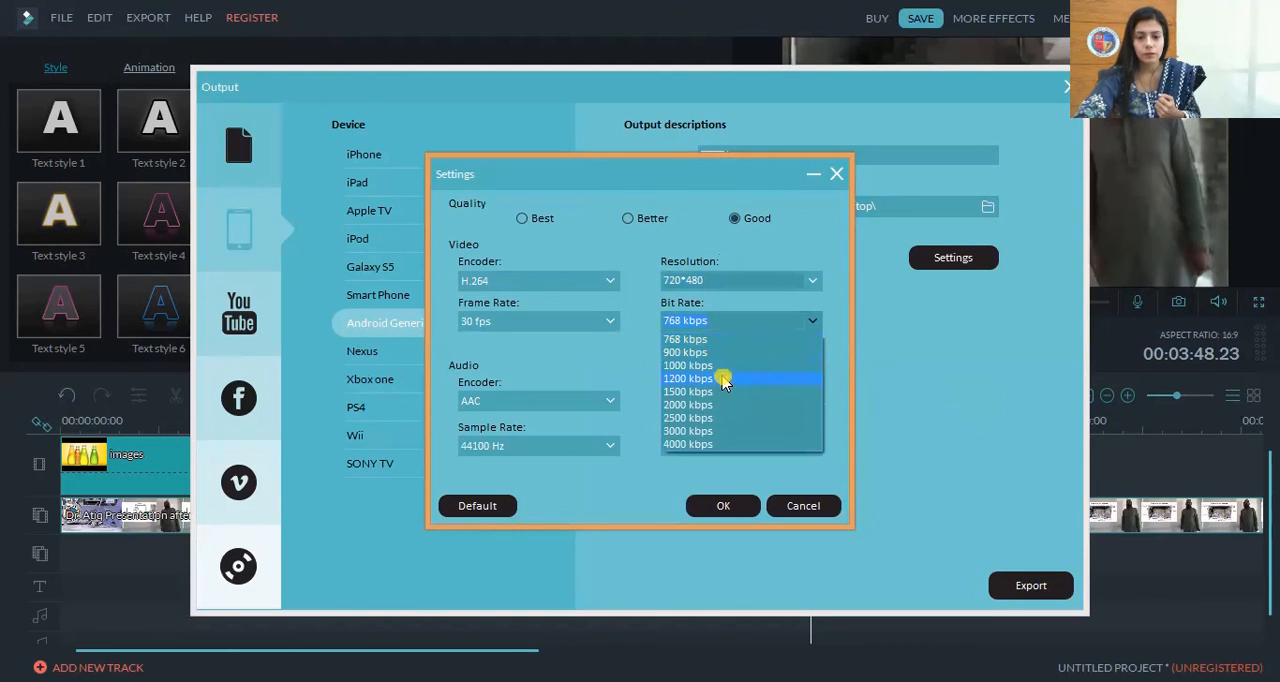
left_click(726, 514)
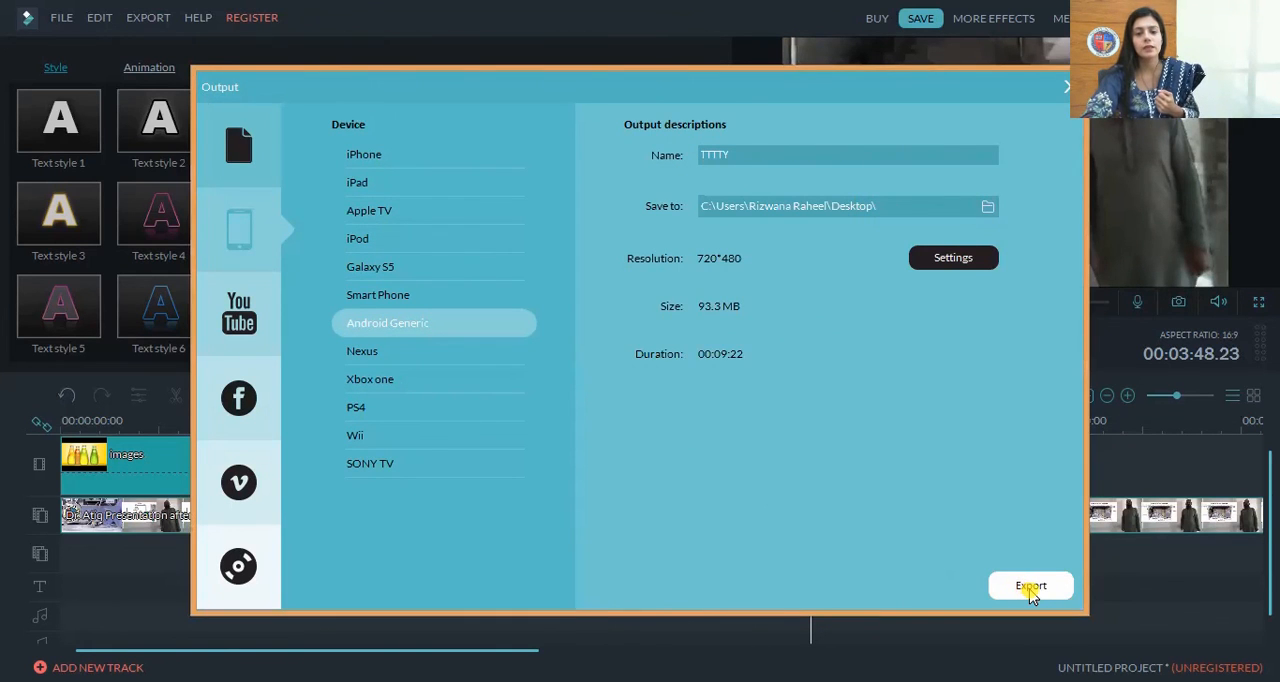